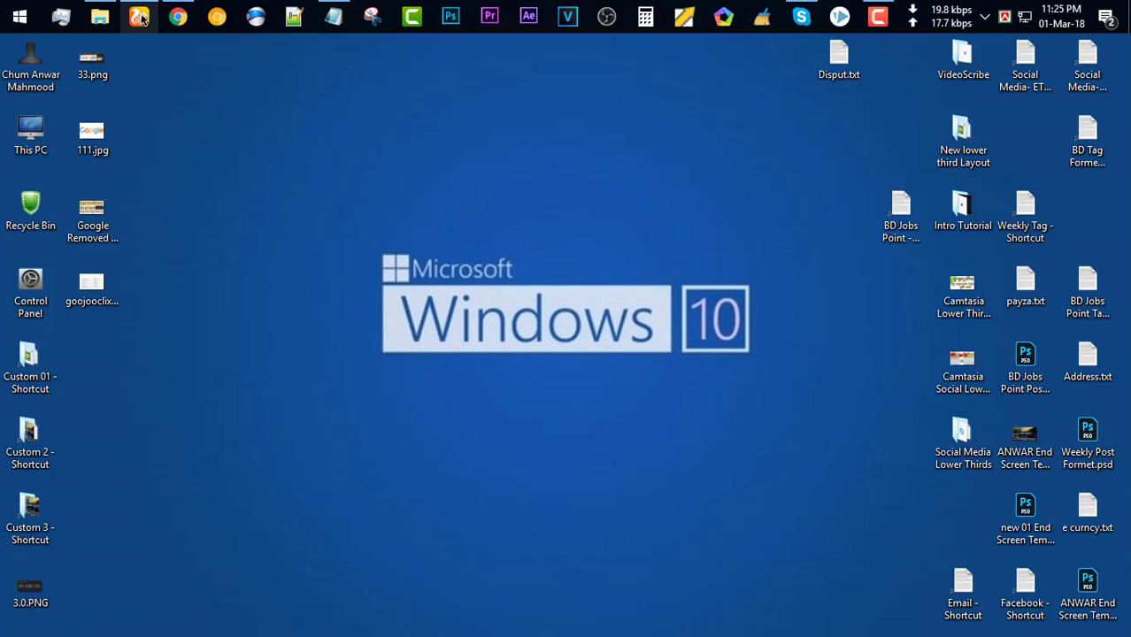
Step: Switch to the UC Browser window with the Payza account and open its Resolution Center
mouse_move(140, 18)
left_click(132, 93)
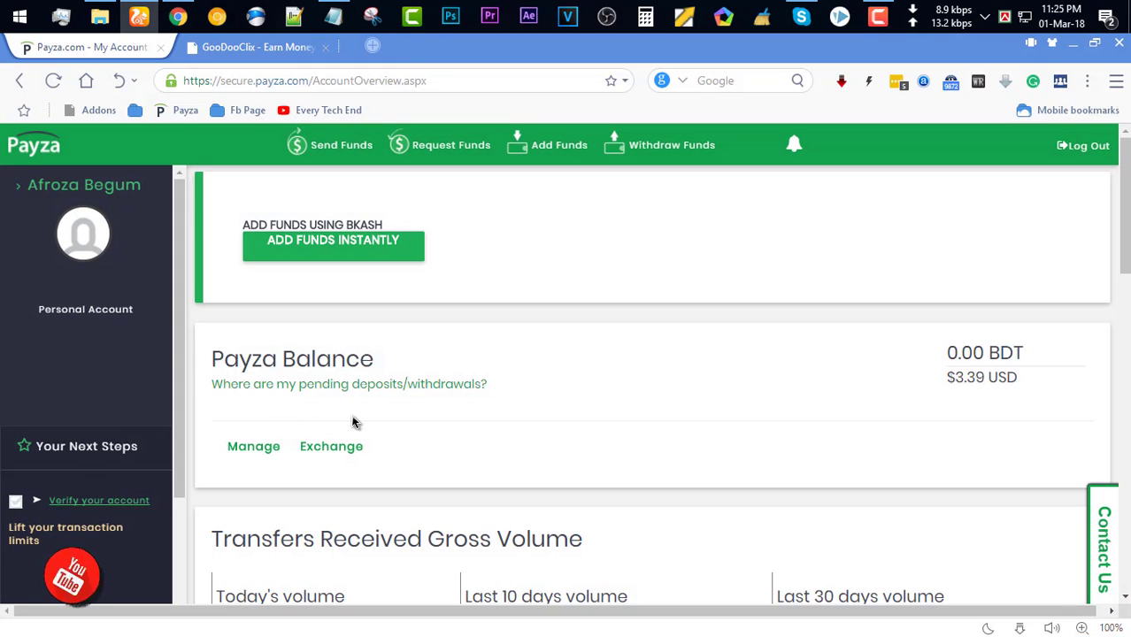
scroll(52, 375, "down", 2)
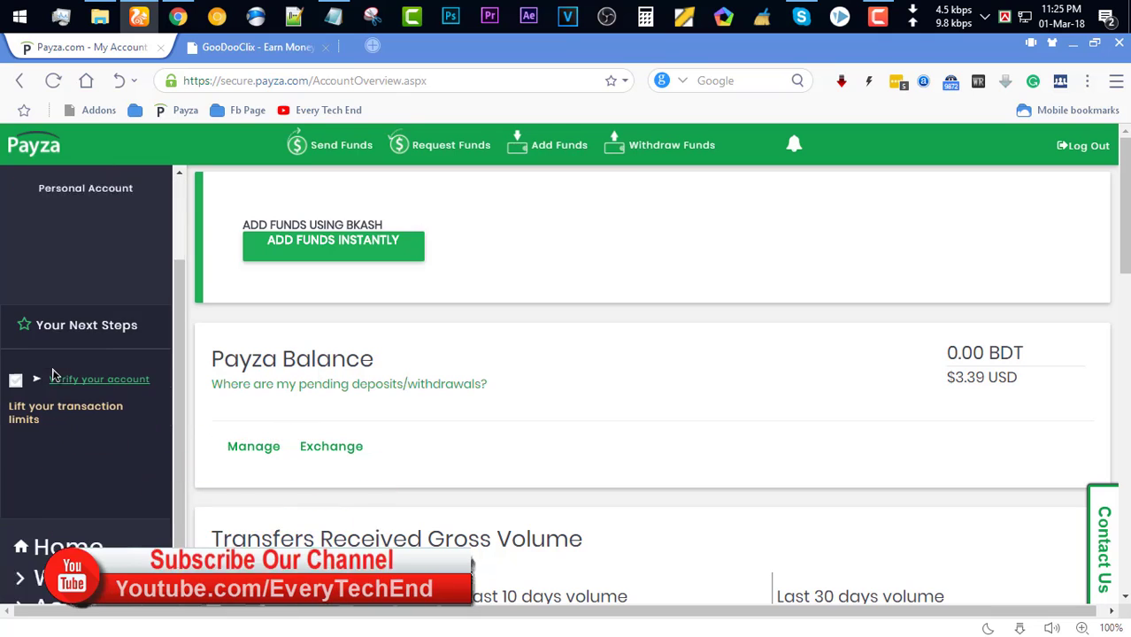
scroll(53, 375, "down", 3)
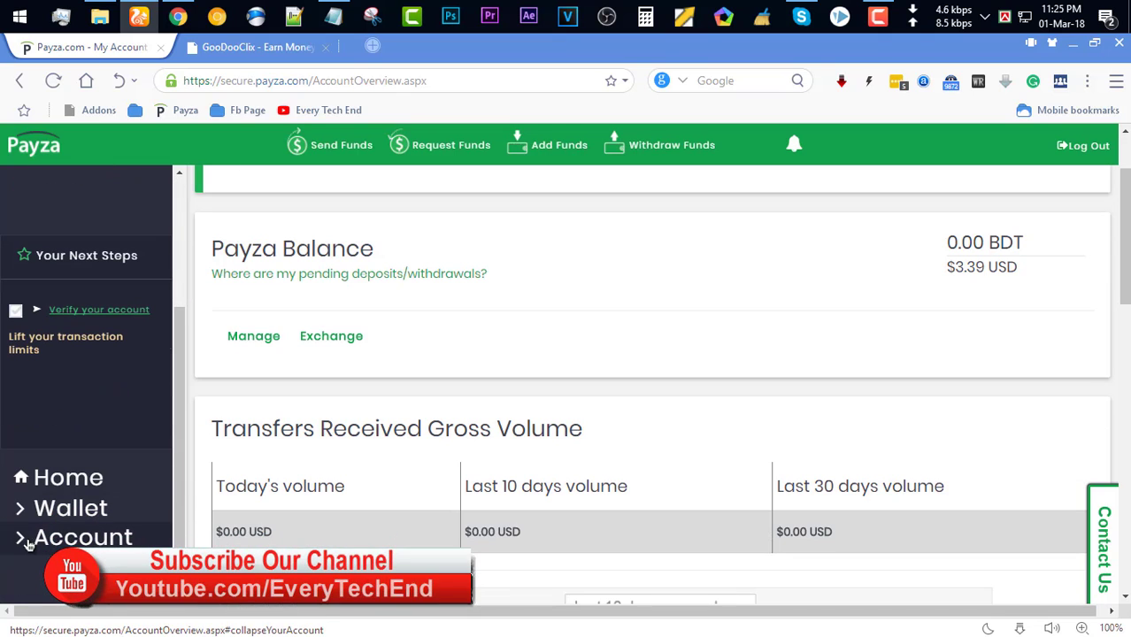
left_click(27, 540)
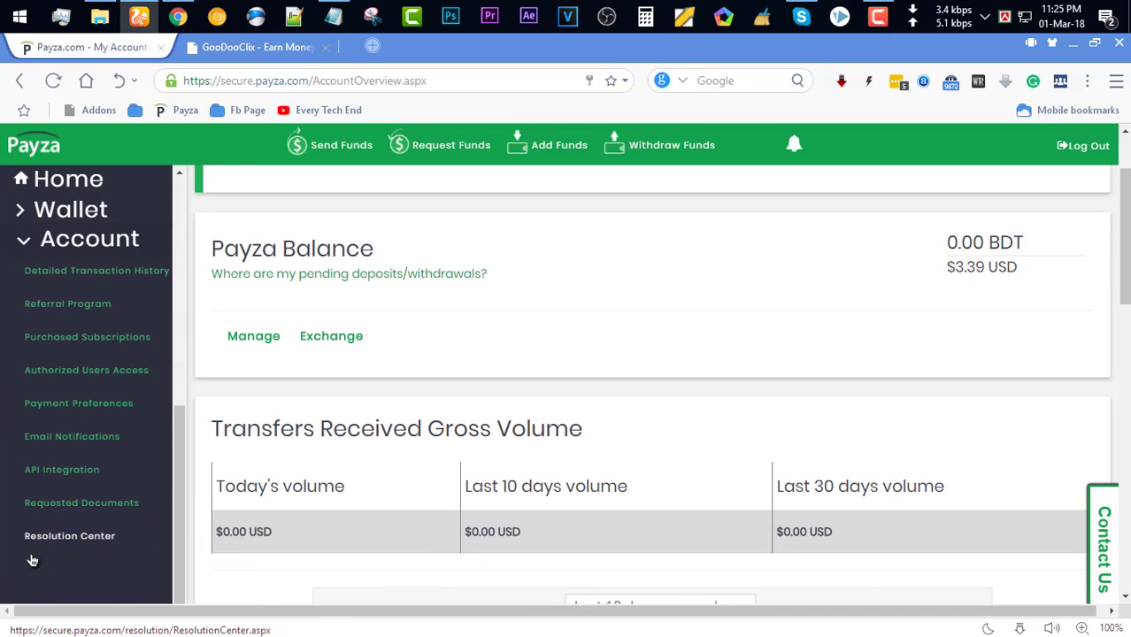
left_click(95, 541)
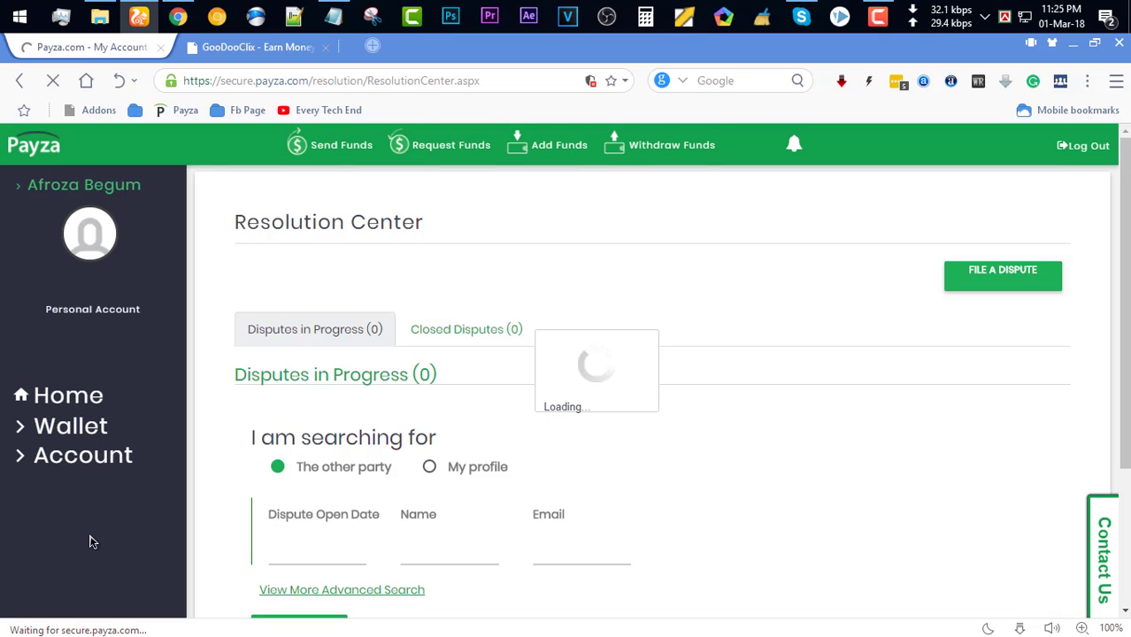
Step: Start filing a dispute and bring up the list of transactions that can be disputed
left_click(1031, 287)
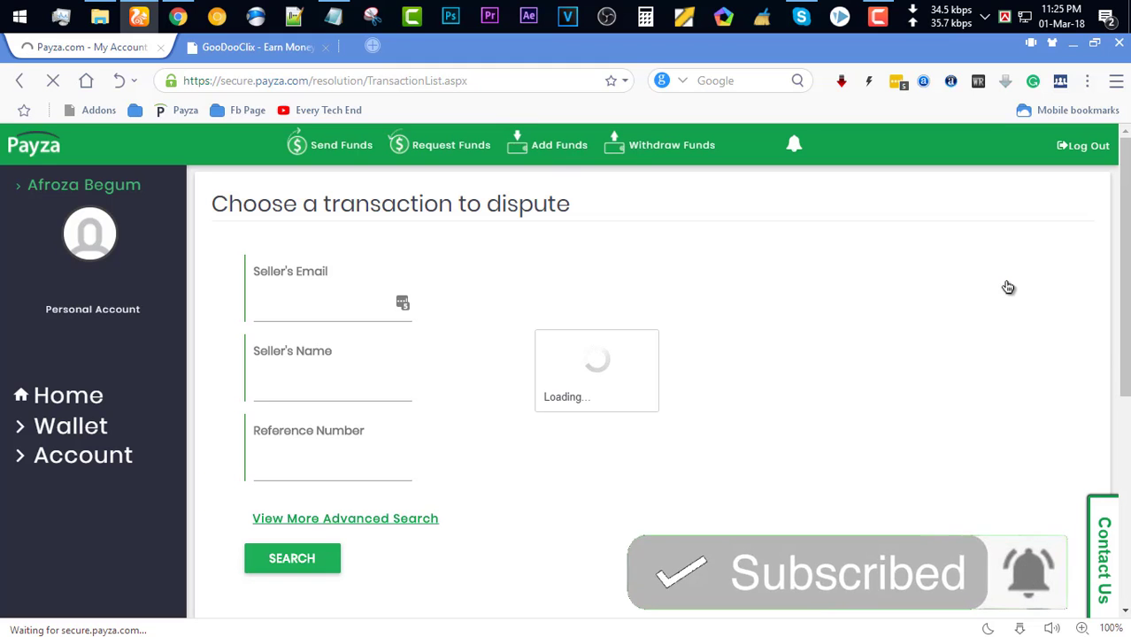
scroll(898, 418, "down", 1)
scroll(896, 418, "down", 3)
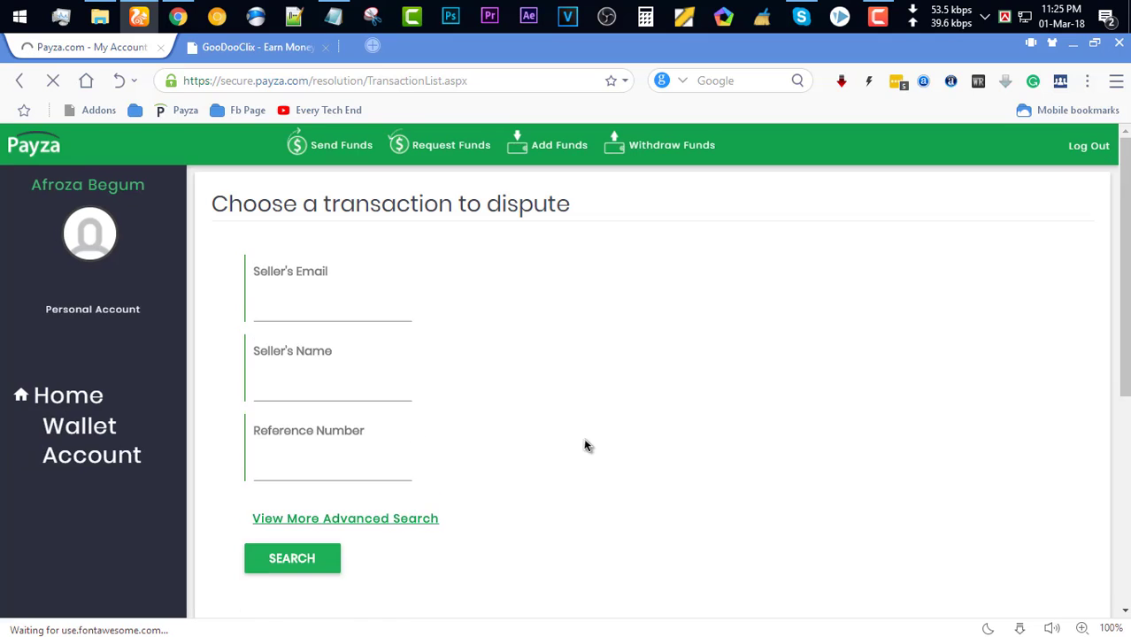
scroll(586, 444, "down", 5)
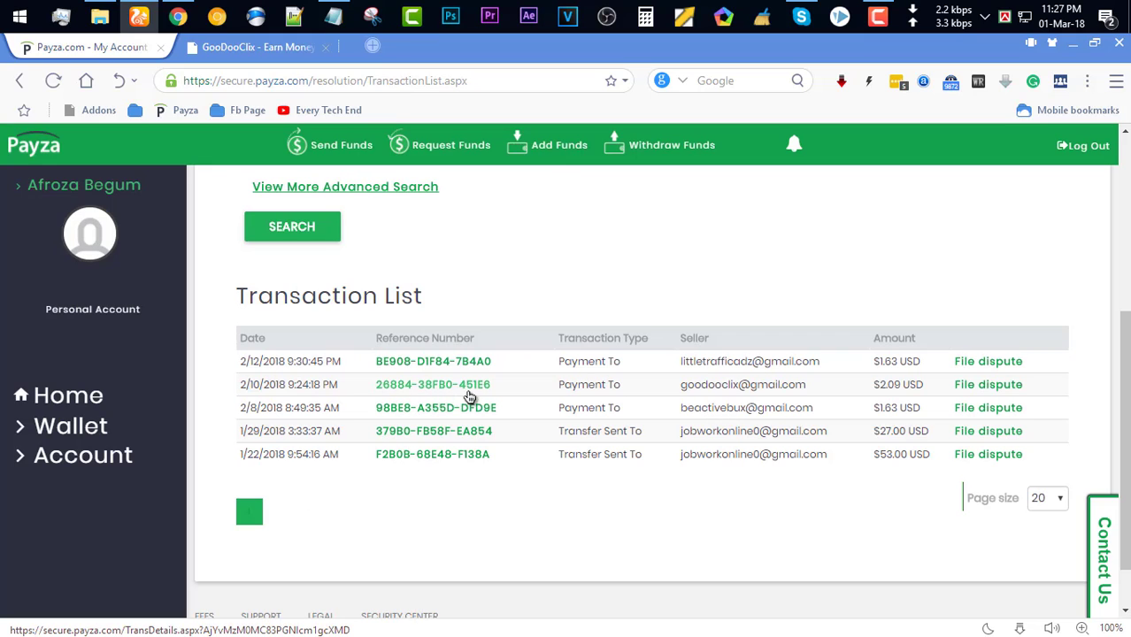
Step: View the details of the 2/10/2018 payment of $2.09 USD in a separate tab, and return to the transaction list
middle_click(454, 390)
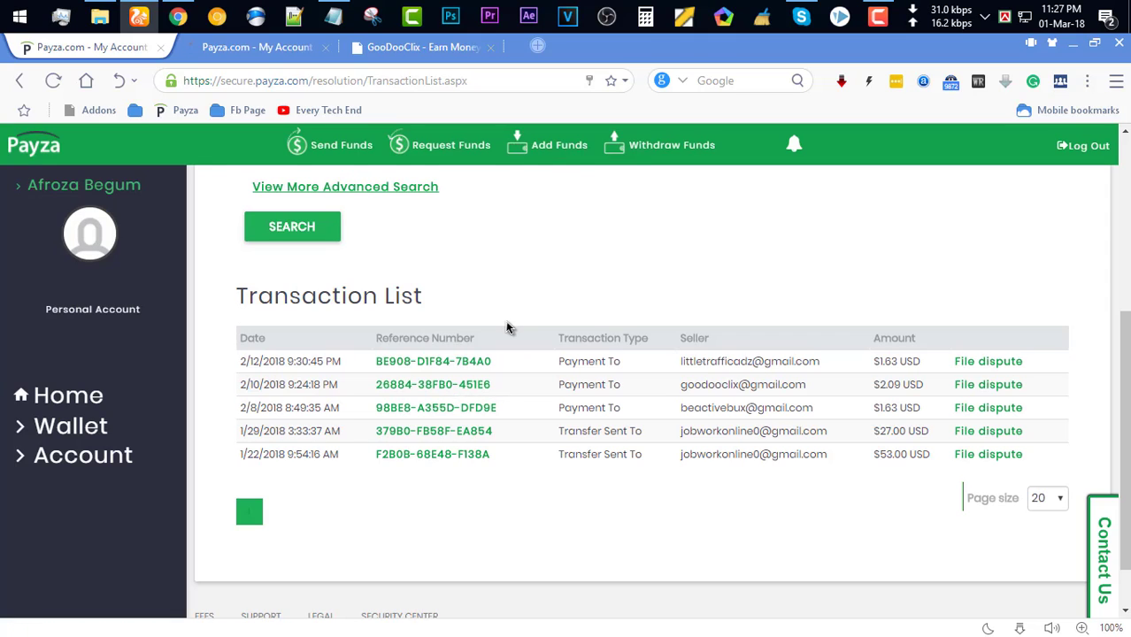
left_click(290, 47)
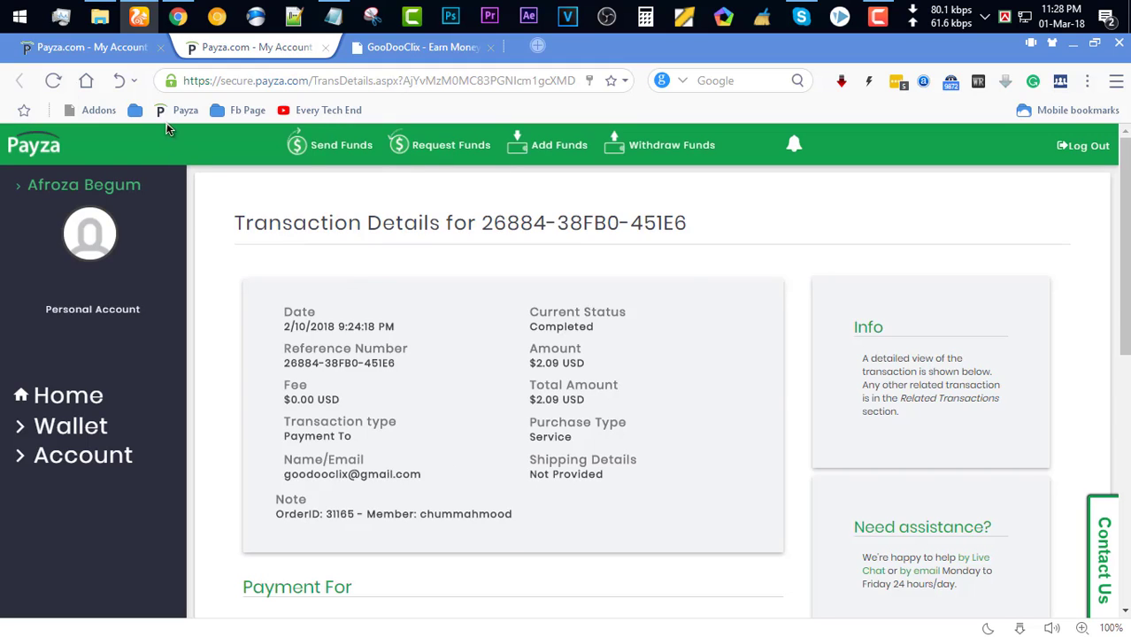
left_click(88, 47)
scroll(314, 398, "down", 1)
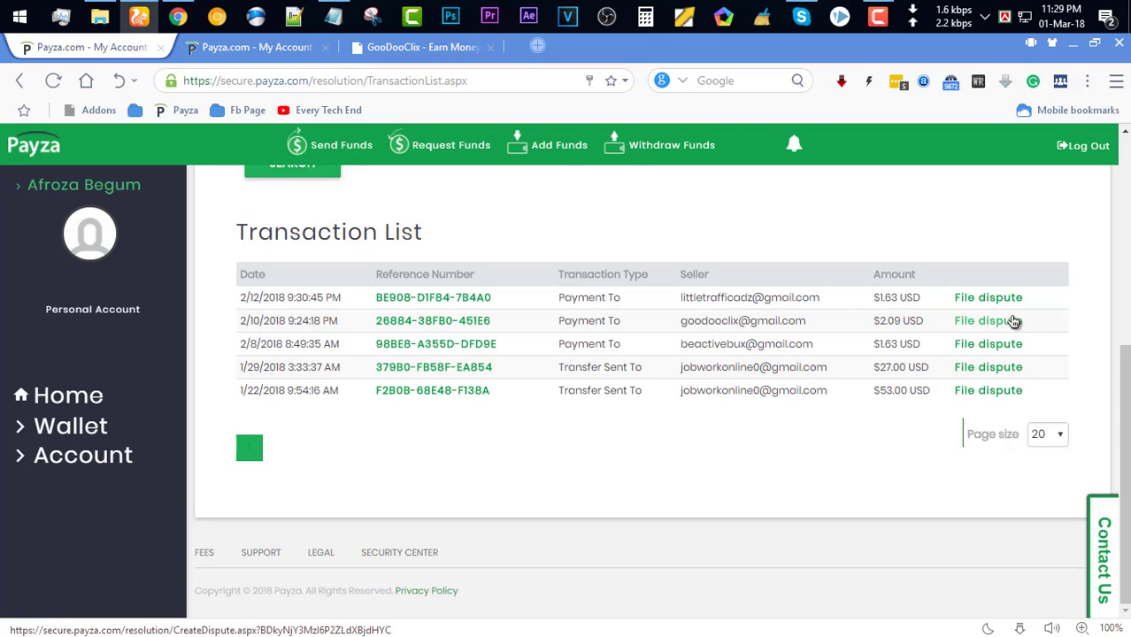
Step: Open the dispute form for the 2/10/2018 payment of $2.09 USD
left_click(1008, 329)
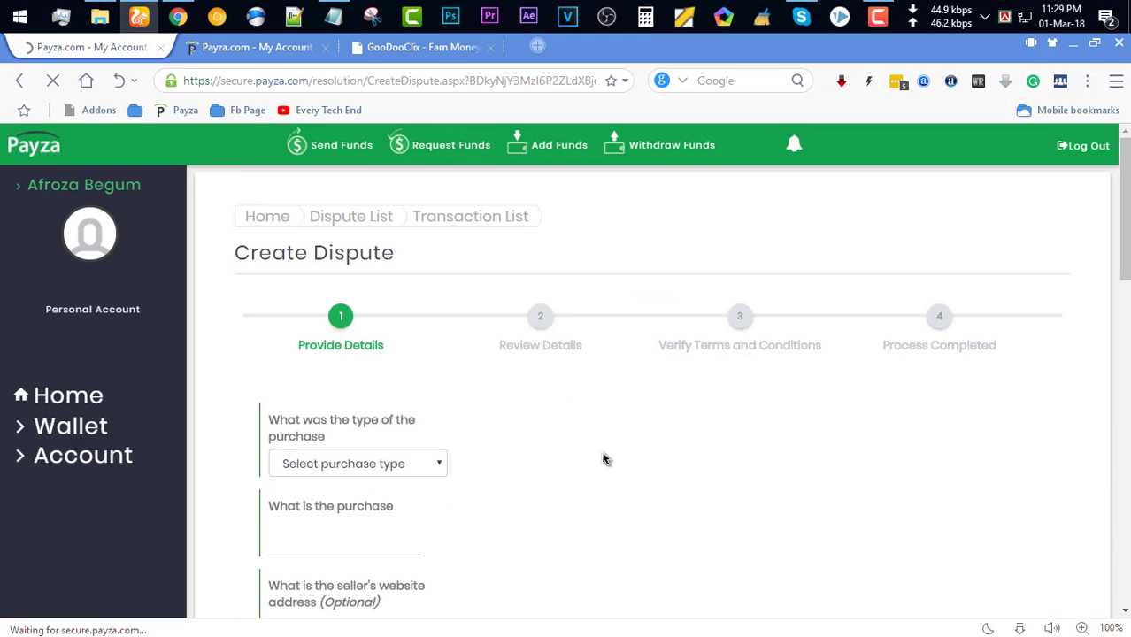
scroll(605, 457, "down", 1)
scroll(605, 457, "down", 1)
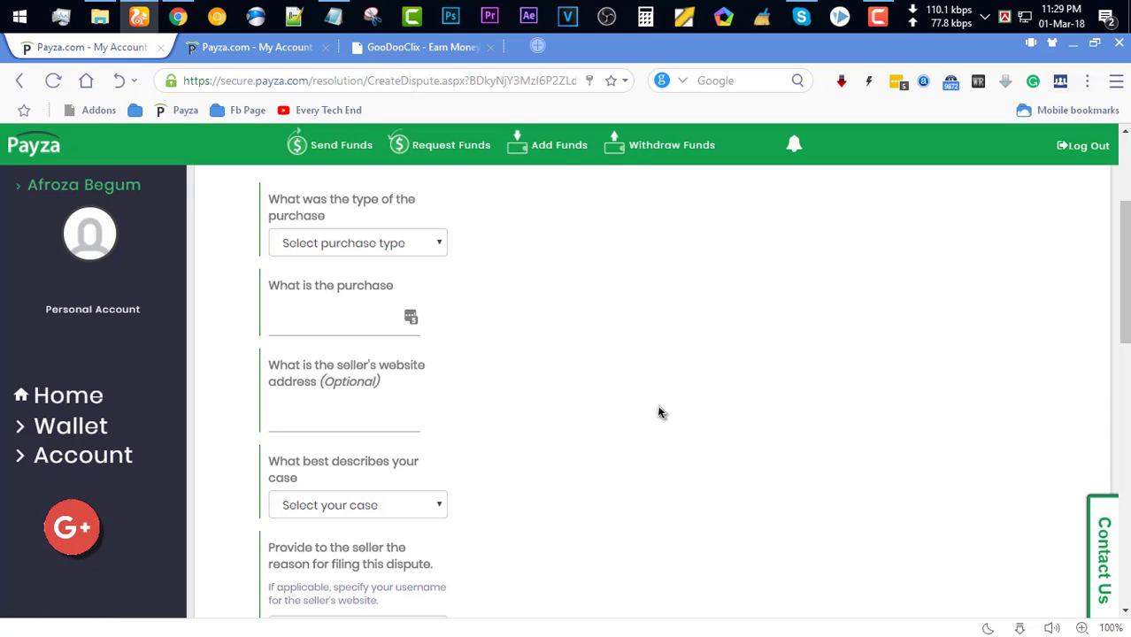
Step: Check the purchase type in the transaction details and set the dispute's purchase type to Service
left_click(434, 243)
left_click(256, 47)
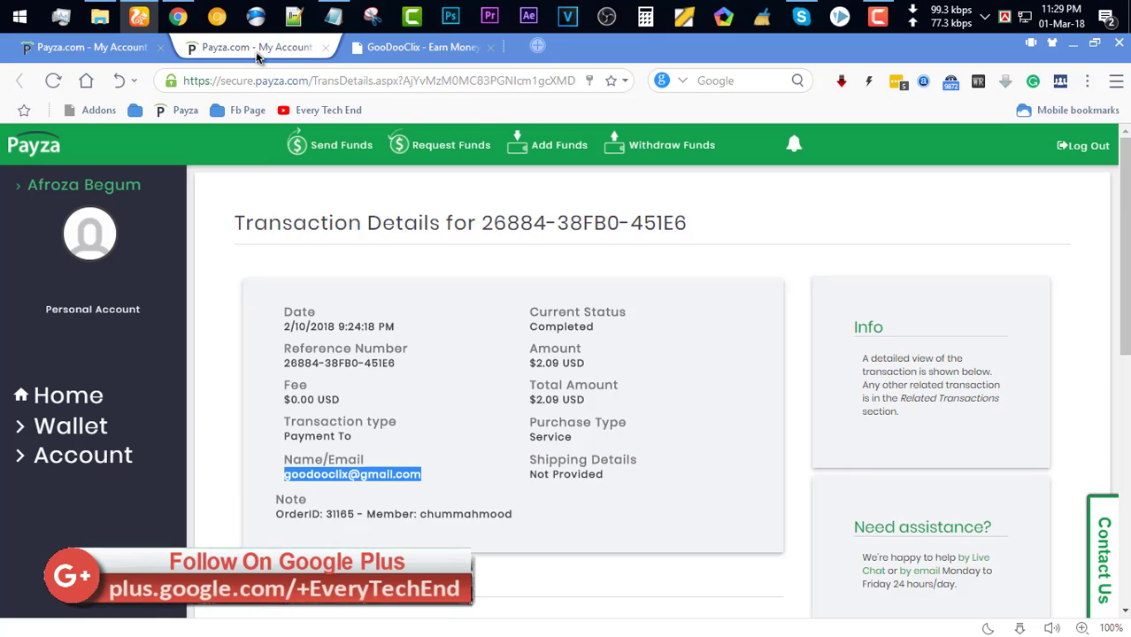
left_click(421, 396)
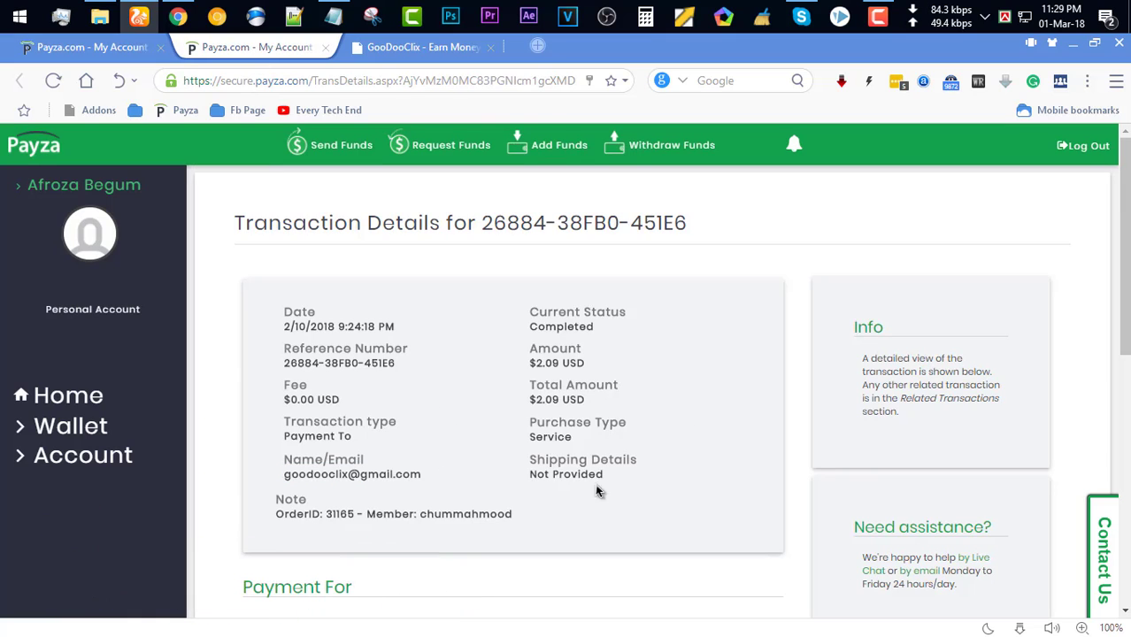
left_click(137, 44)
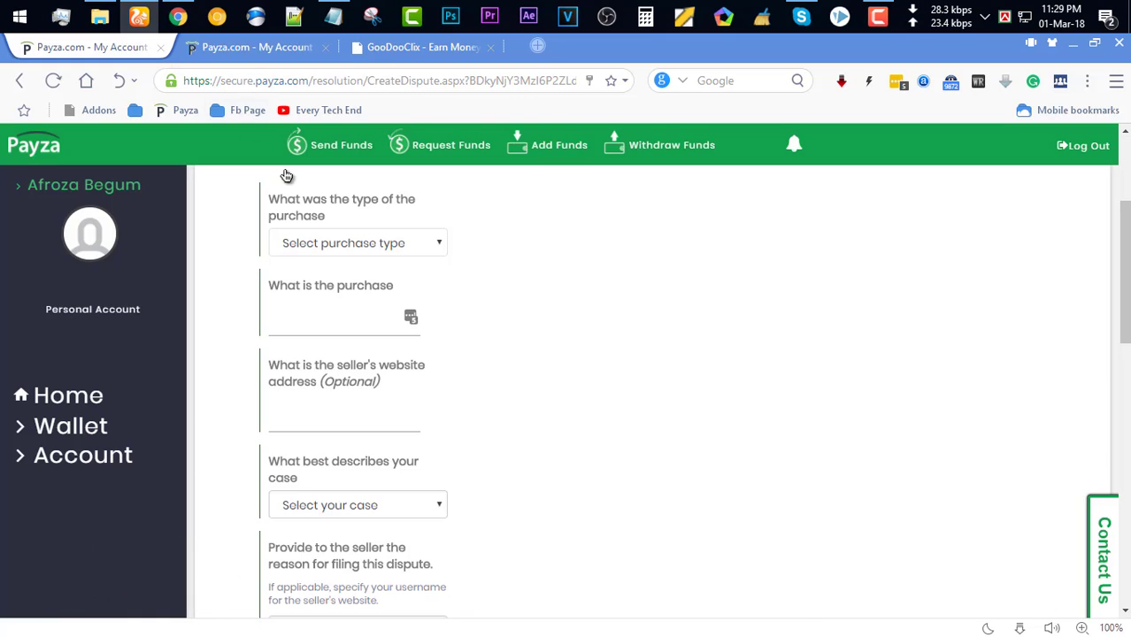
left_click(357, 250)
left_click(331, 302)
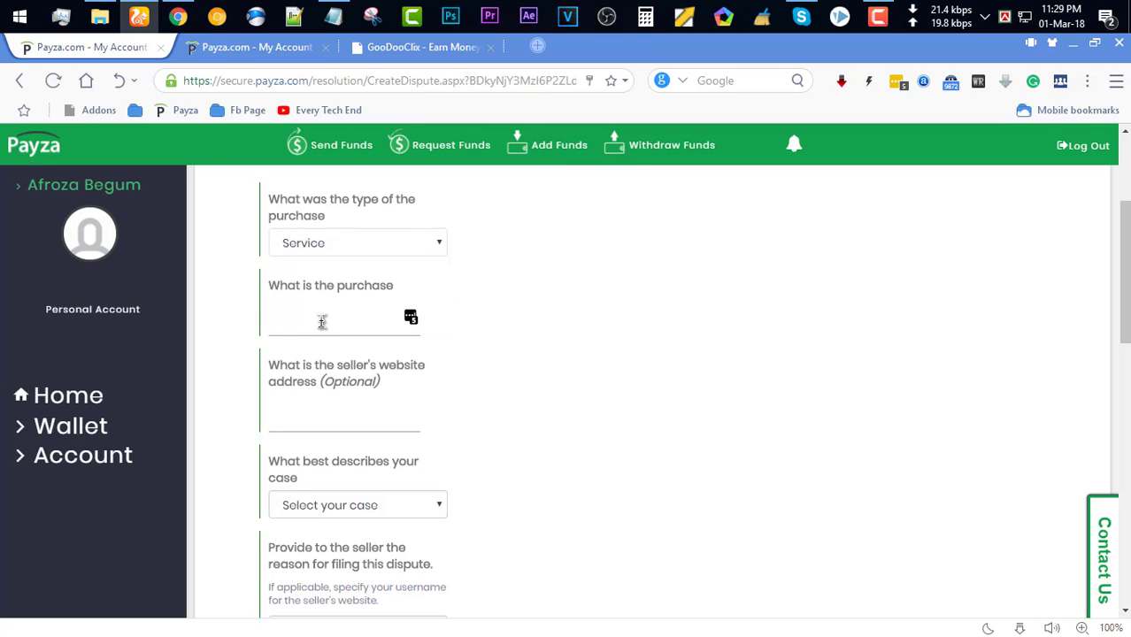
left_click(317, 322)
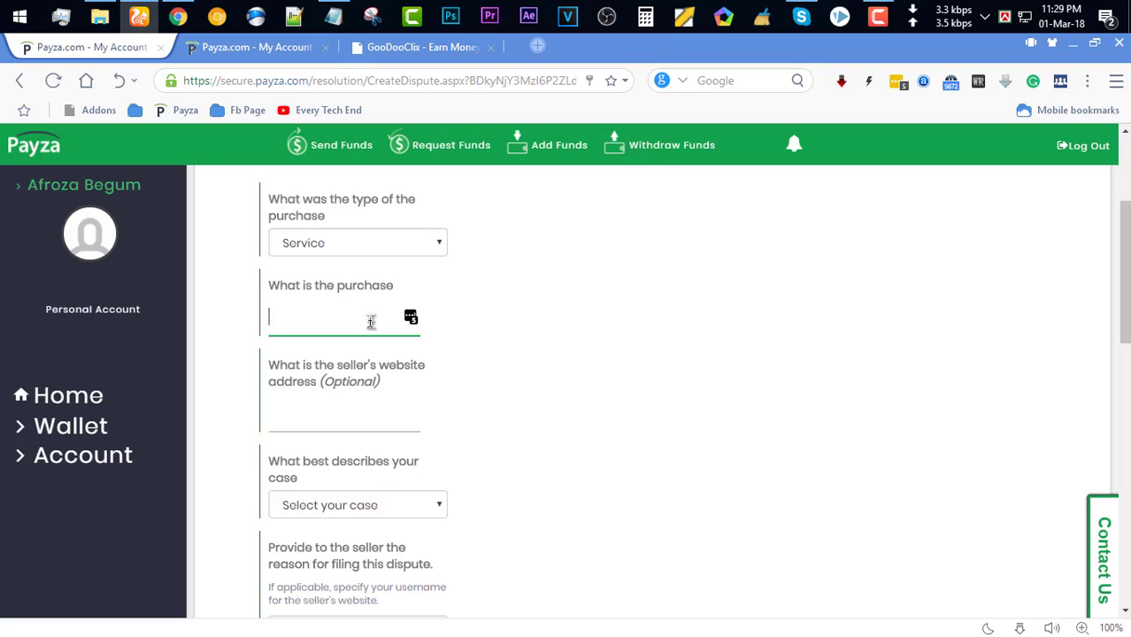
type("Online Invest")
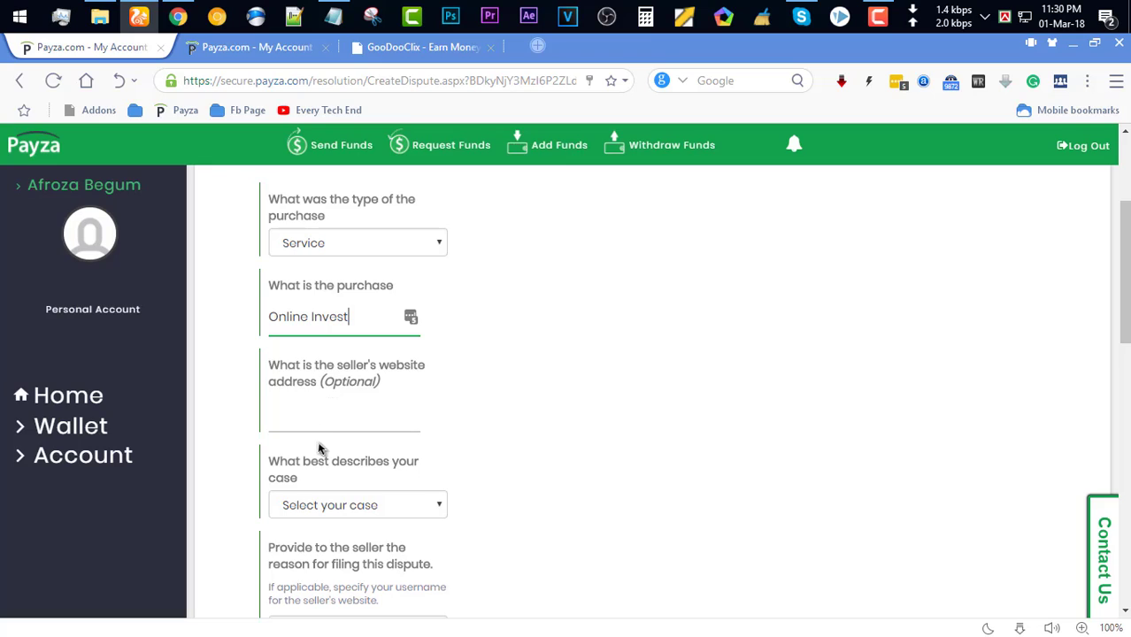
left_click(313, 413)
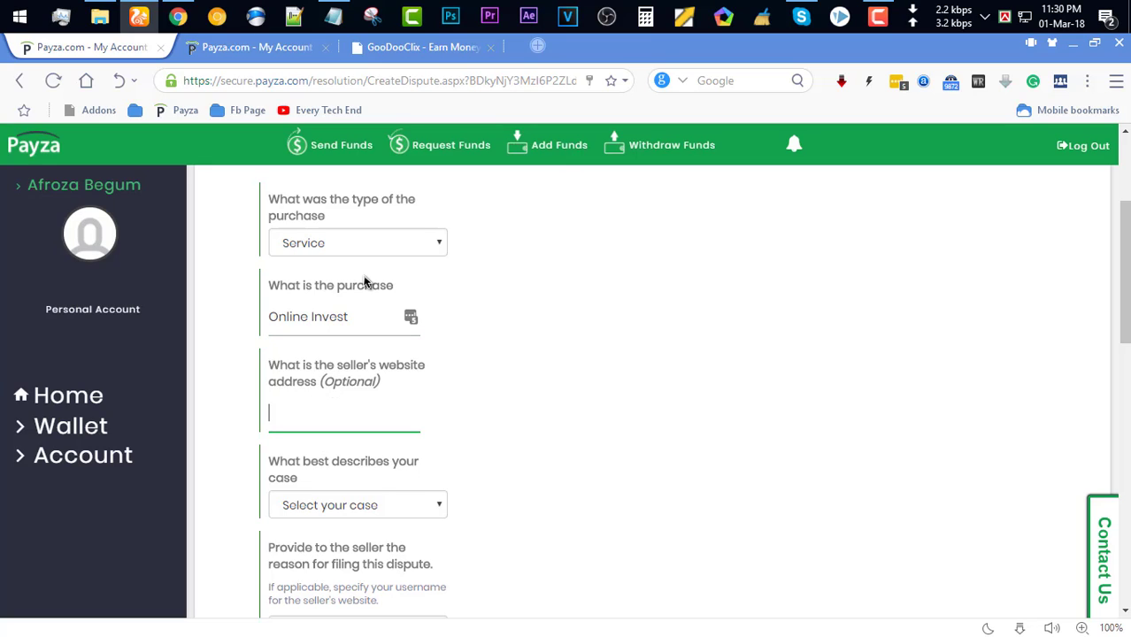
left_click(419, 49)
left_click(308, 80)
key("ctrl+c")
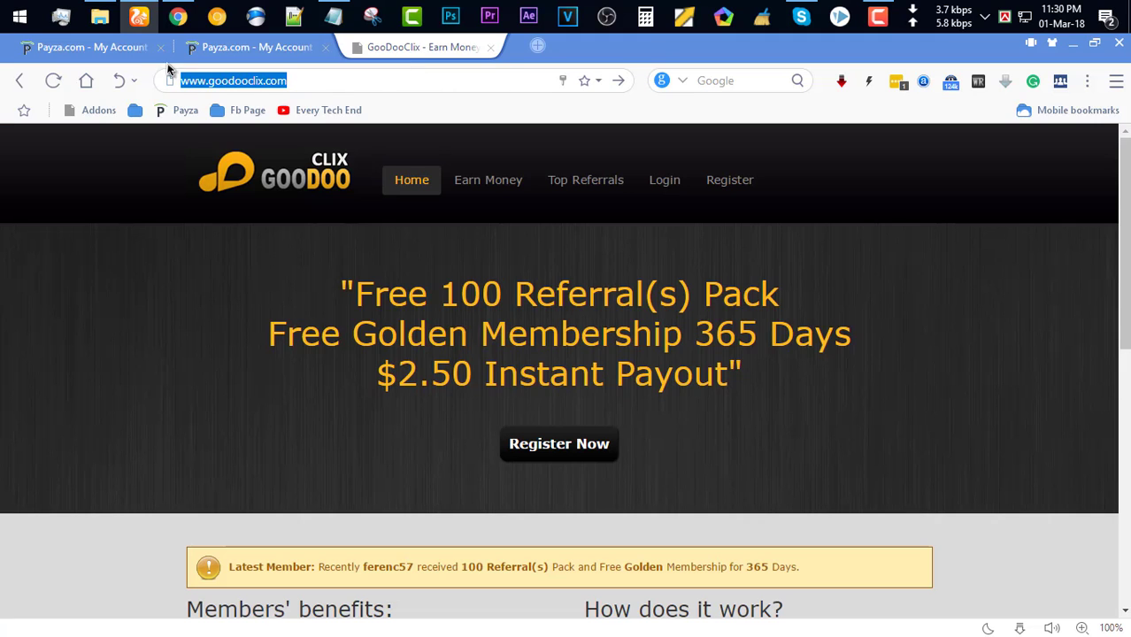
left_click(113, 47)
key("ctrl+v")
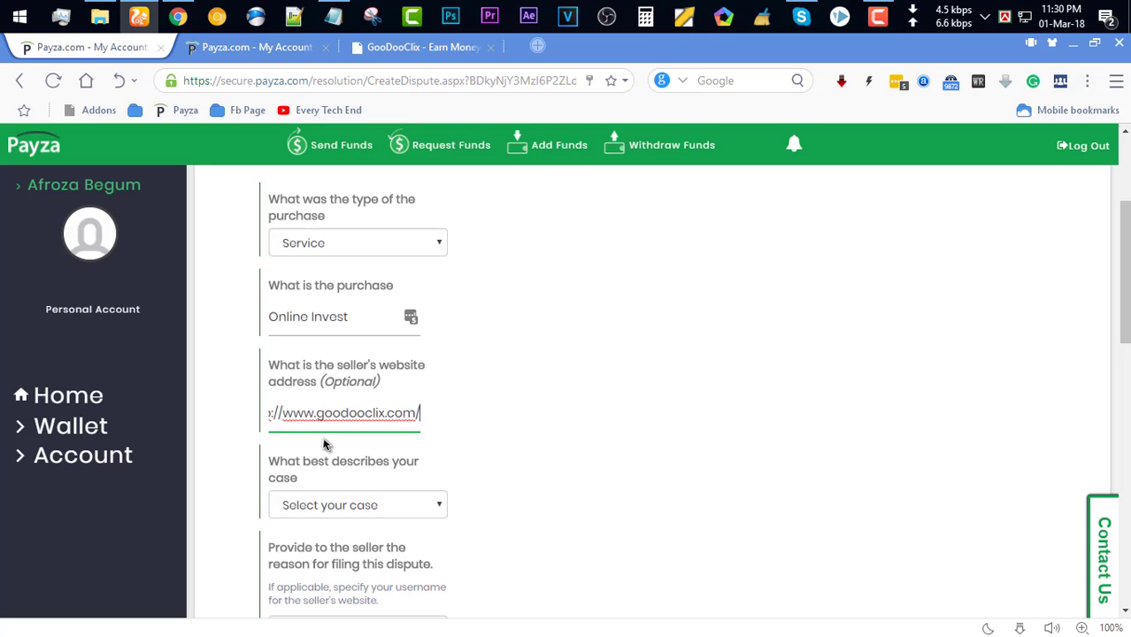
Step: Choose "Delivery issue" as the description that best fits the case
scroll(576, 442, "down", 1)
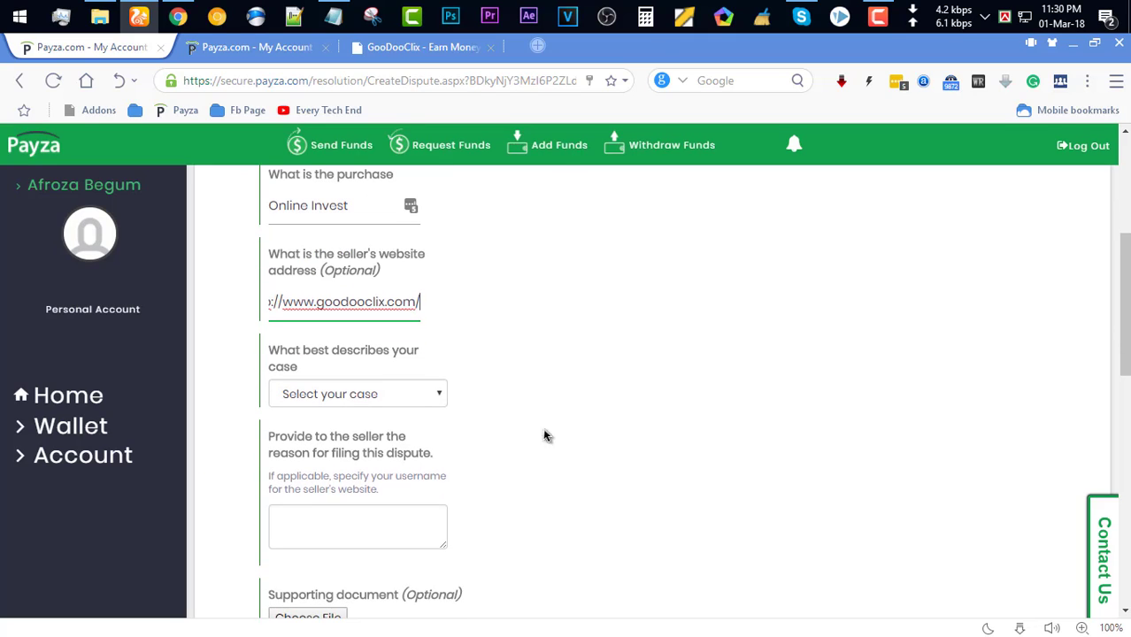
left_click(416, 396)
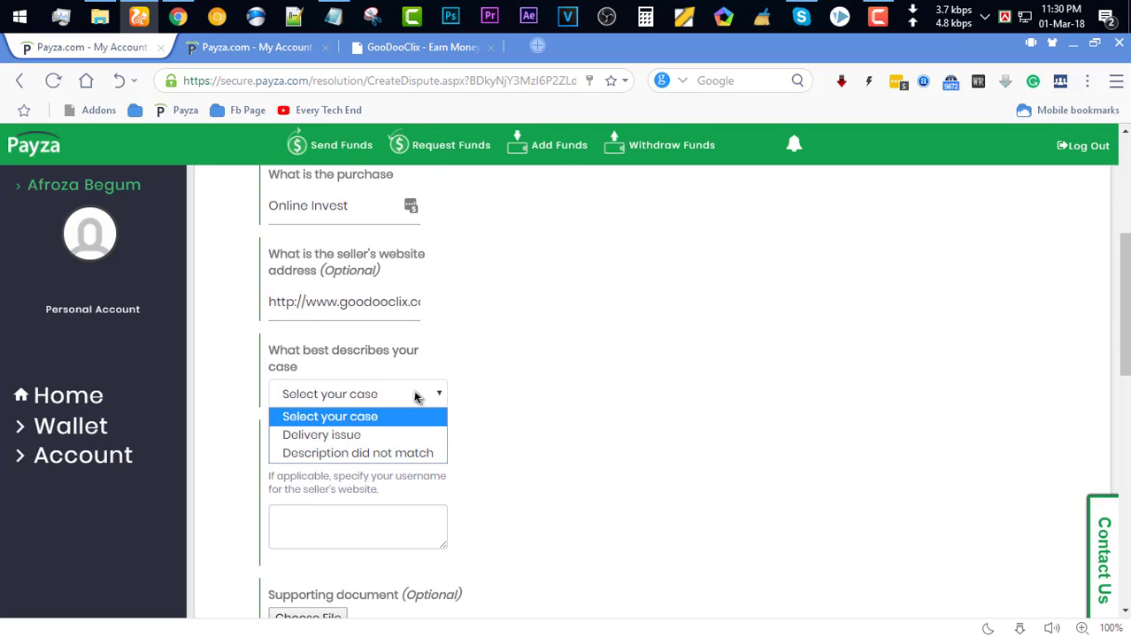
left_click(346, 435)
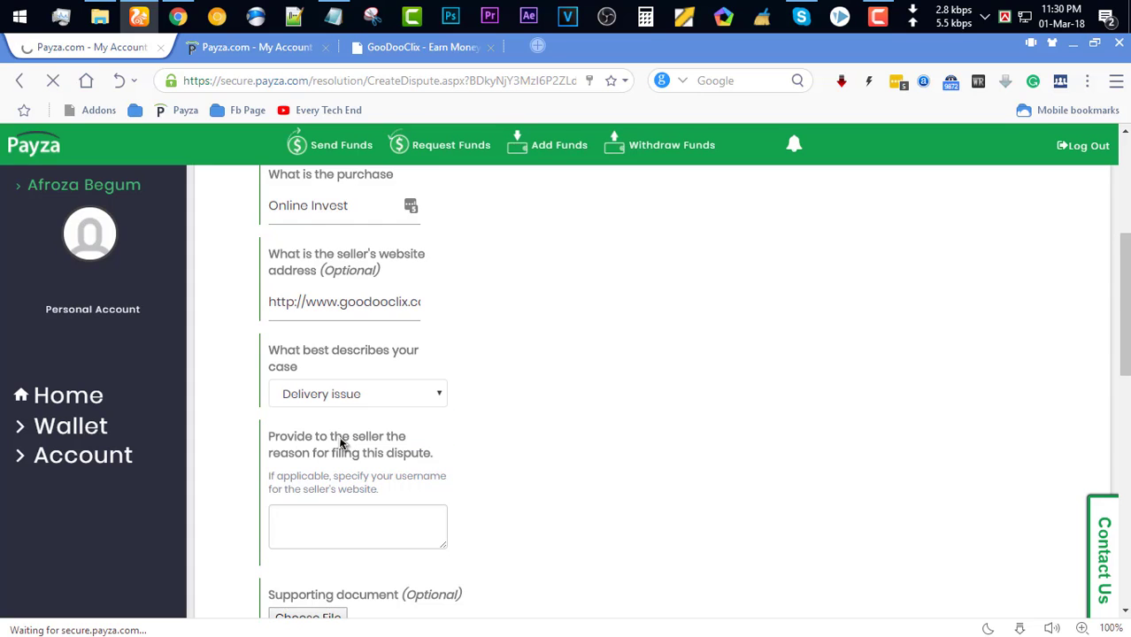
scroll(341, 443, "down", 2)
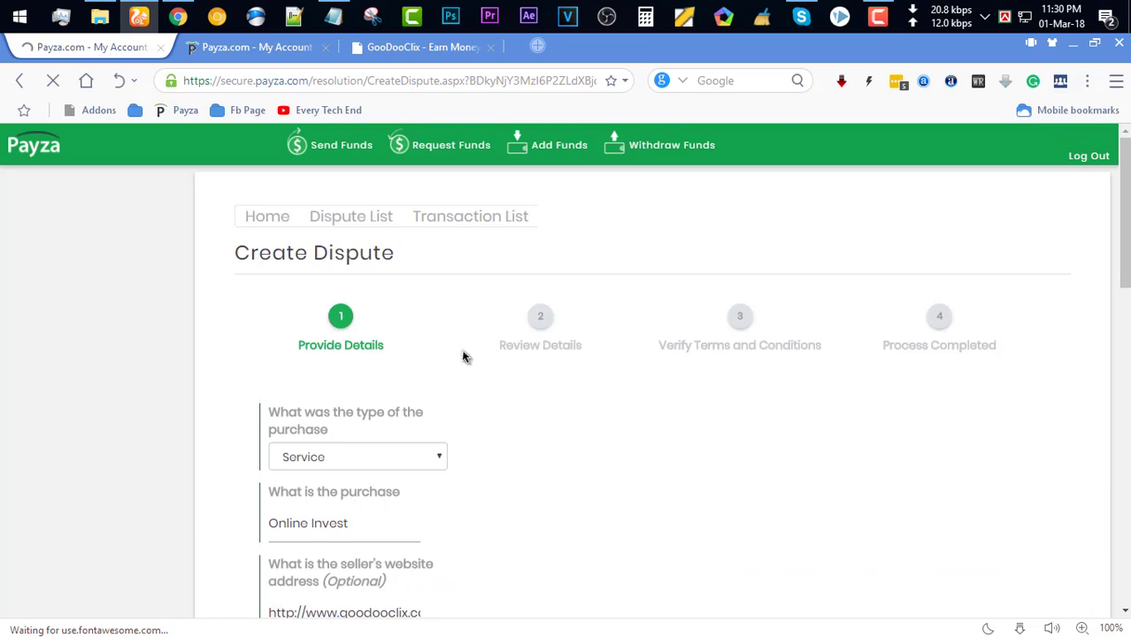
left_click_drag(462, 352, 473, 390)
left_click(483, 515)
scroll(483, 519, "down", 3)
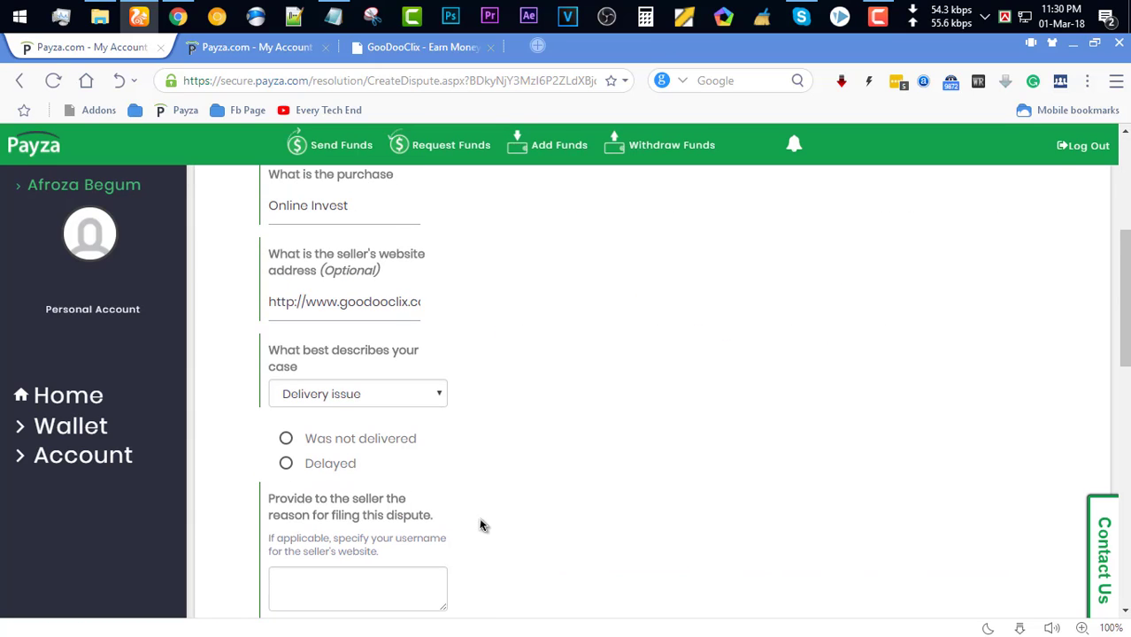
scroll(492, 433, "up", 1)
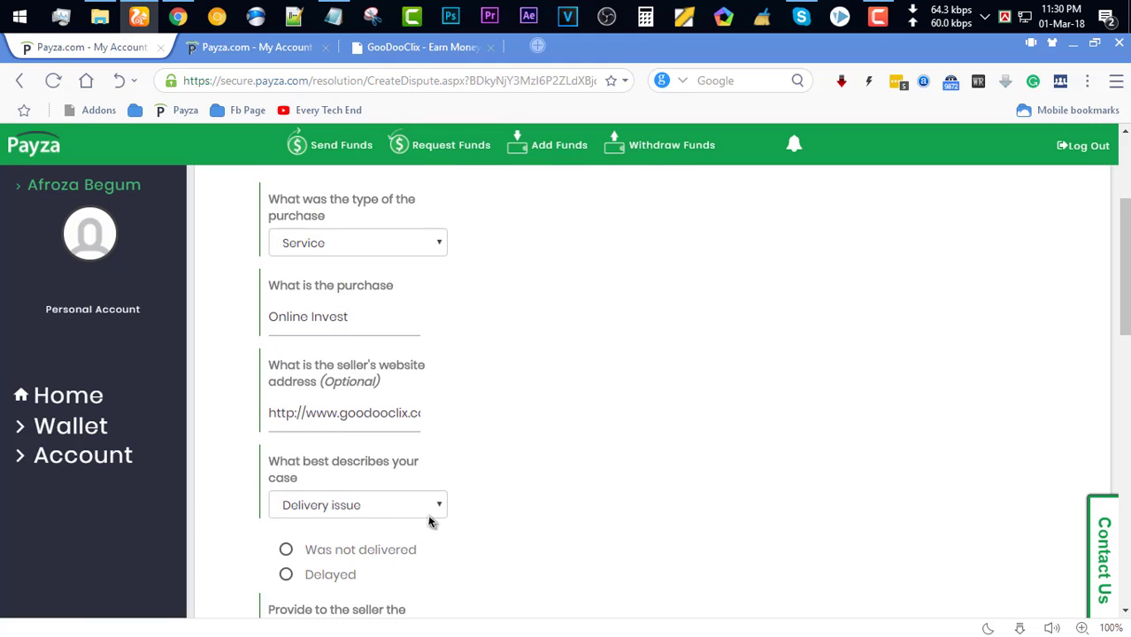
scroll(474, 523, "down", 2)
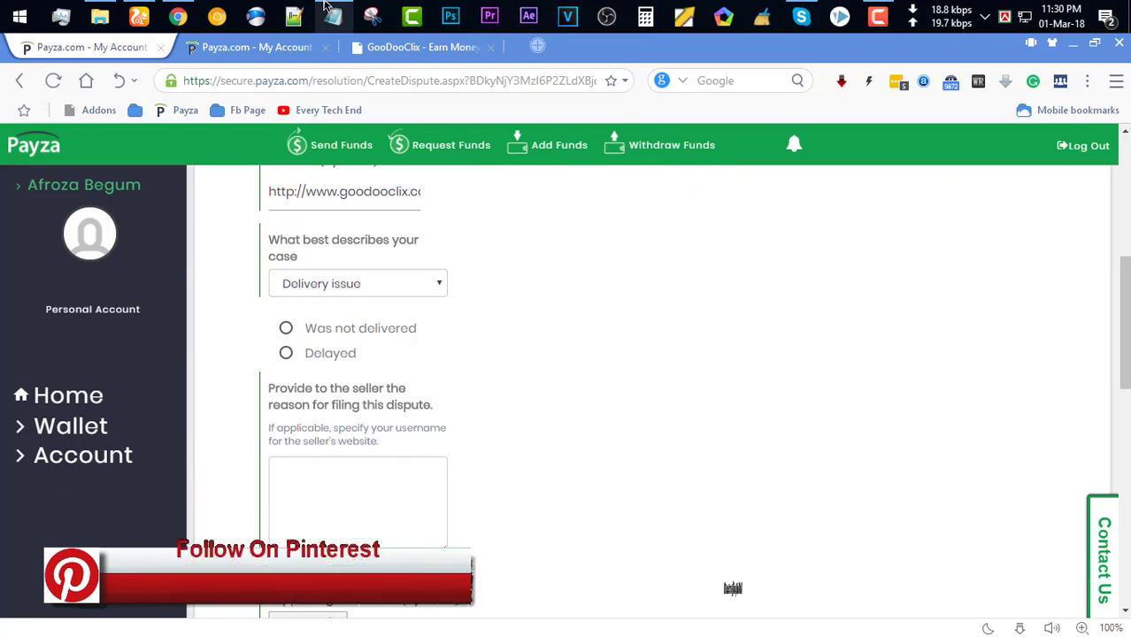
Step: Copy the whole complaint letter from Disput.txt in Notepad into the dispute form's reason for filing
left_click(333, 16)
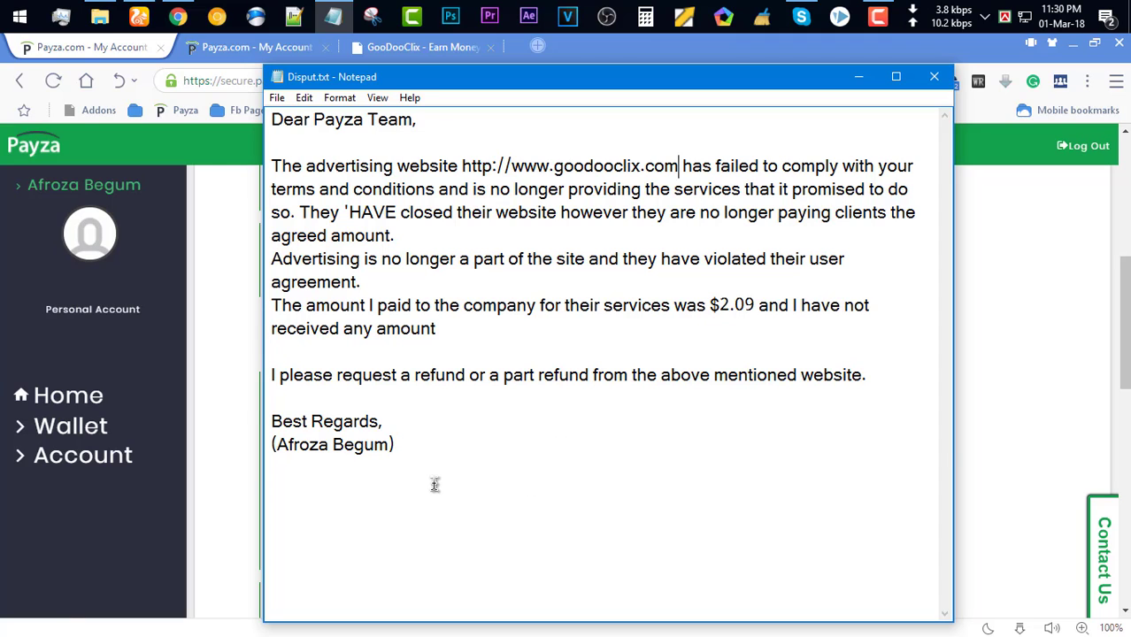
left_click_drag(431, 482, 273, 113)
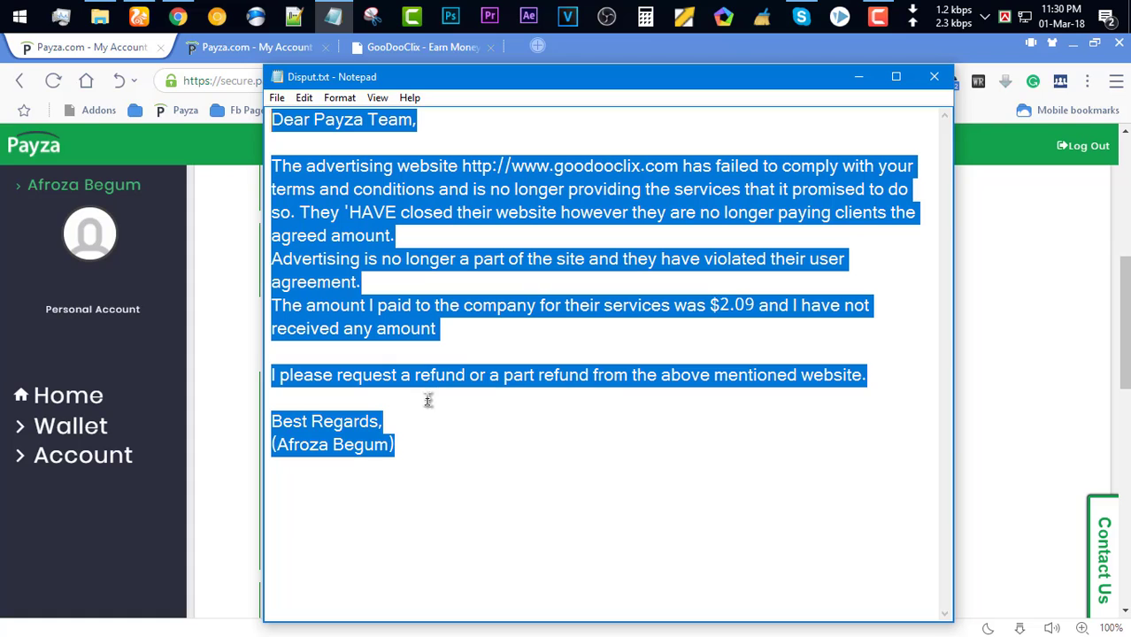
left_click(857, 81)
left_click(355, 478)
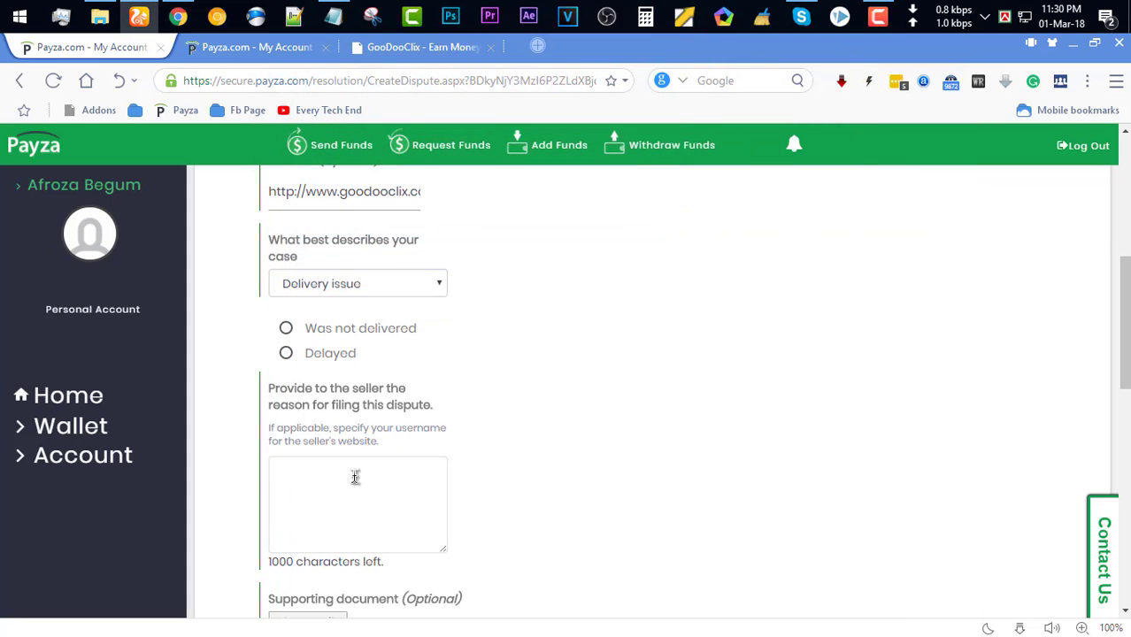
key("ctrl+v")
Step: Attach an image from the Desktop folder as the dispute's supporting document
scroll(358, 478, "down", 3)
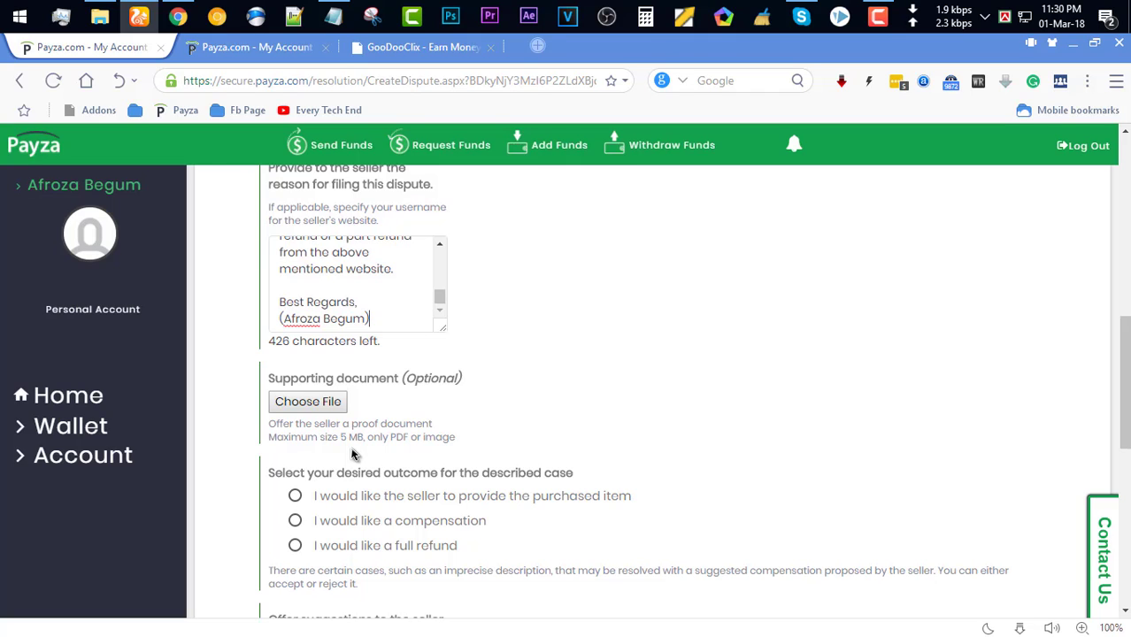
left_click(333, 409)
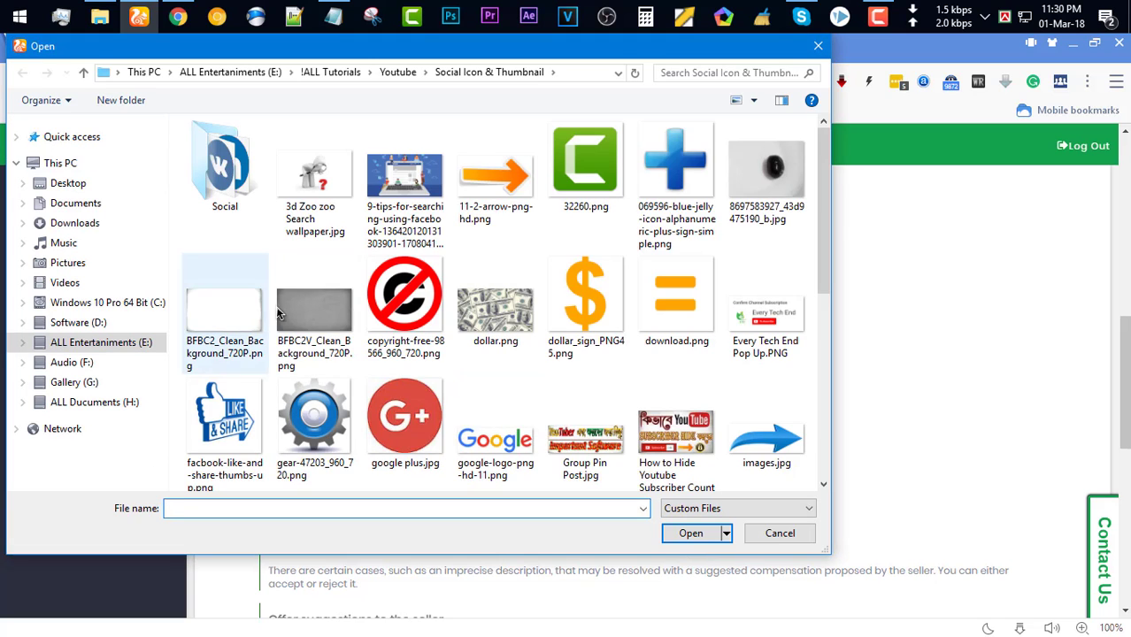
left_click(71, 183)
double_click(228, 433)
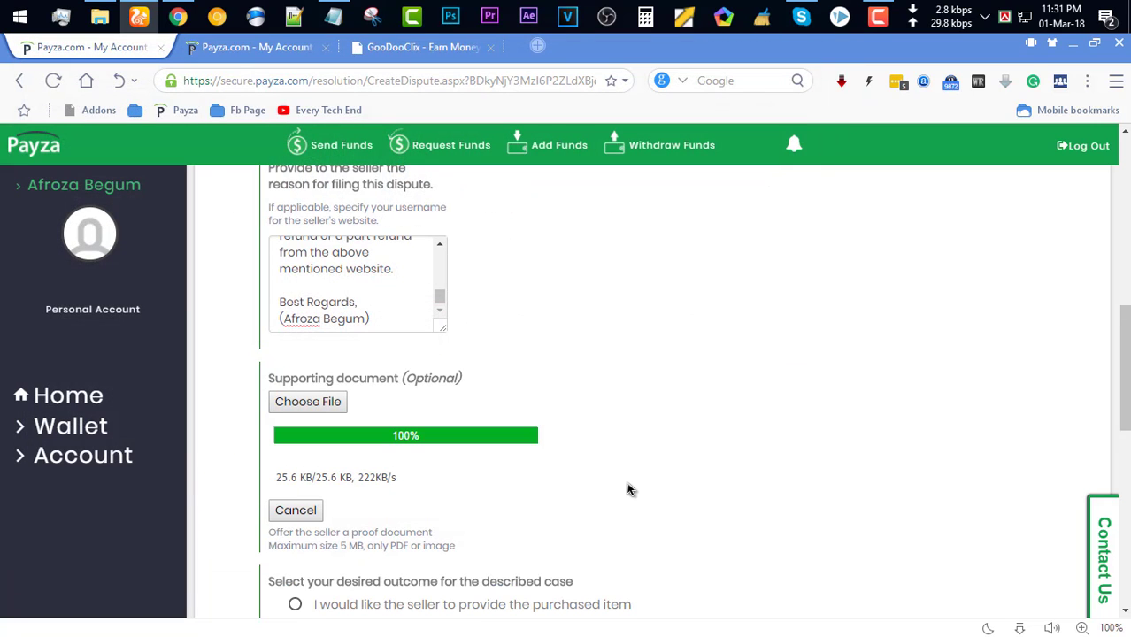
Step: Choose a full refund as the desired outcome and proceed to the dispute's review stage without offering suggestions to the seller
scroll(629, 489, "down", 3)
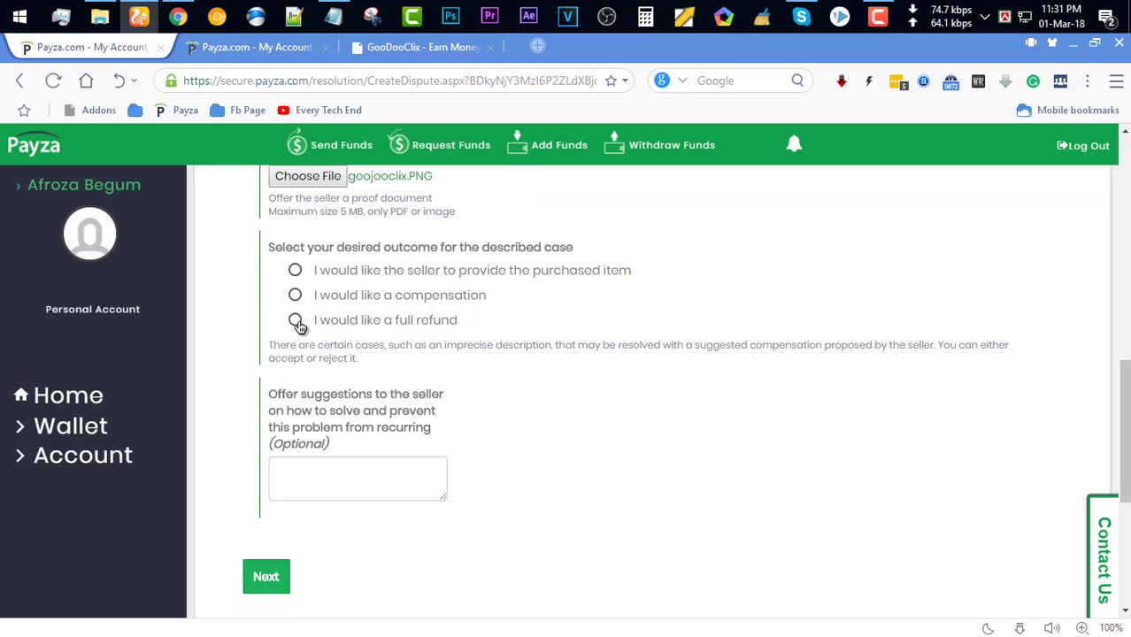
left_click(297, 321)
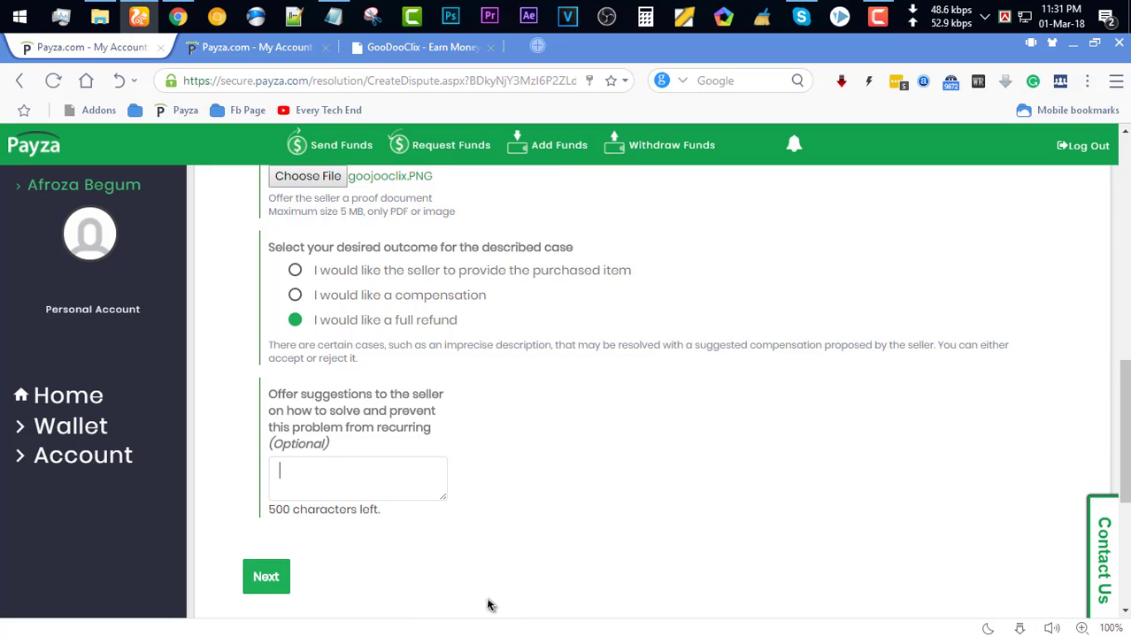
left_click(270, 582)
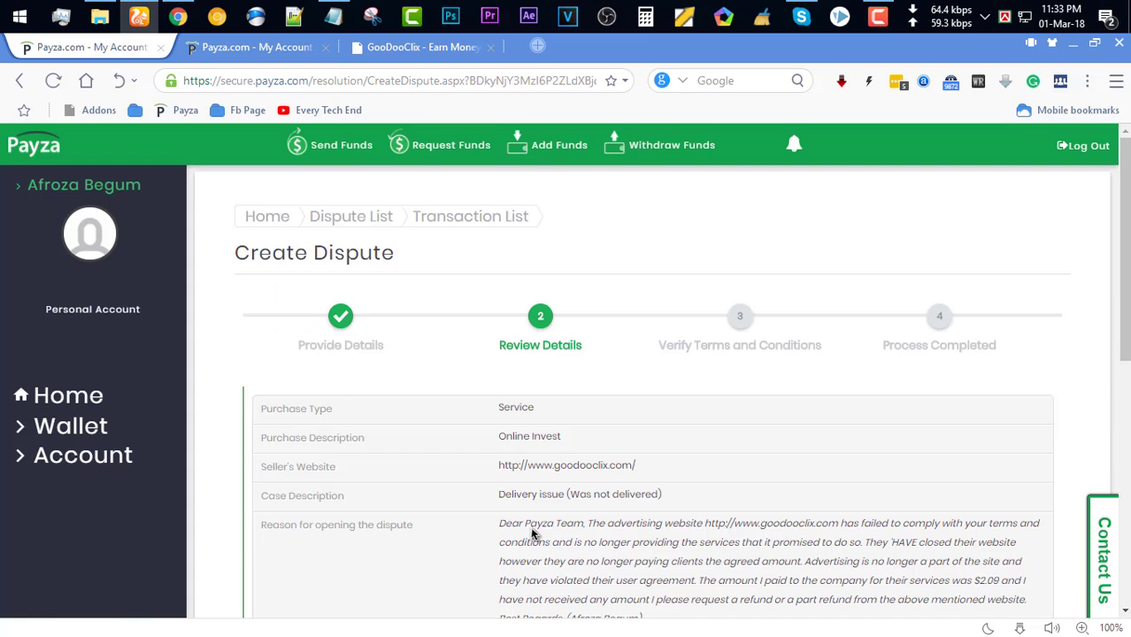
Step: Review the entered dispute details from purchase type to desired outcome and accept them to reach the terms and conditions stage
scroll(599, 503, "down", 2)
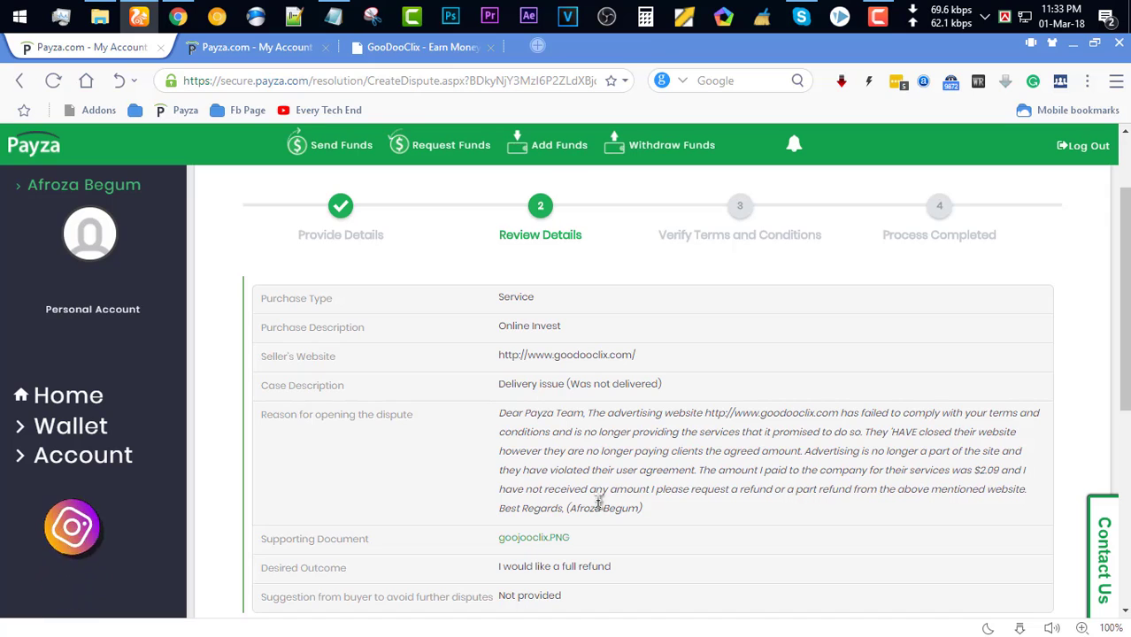
scroll(599, 504, "down", 1)
scroll(598, 504, "down", 1)
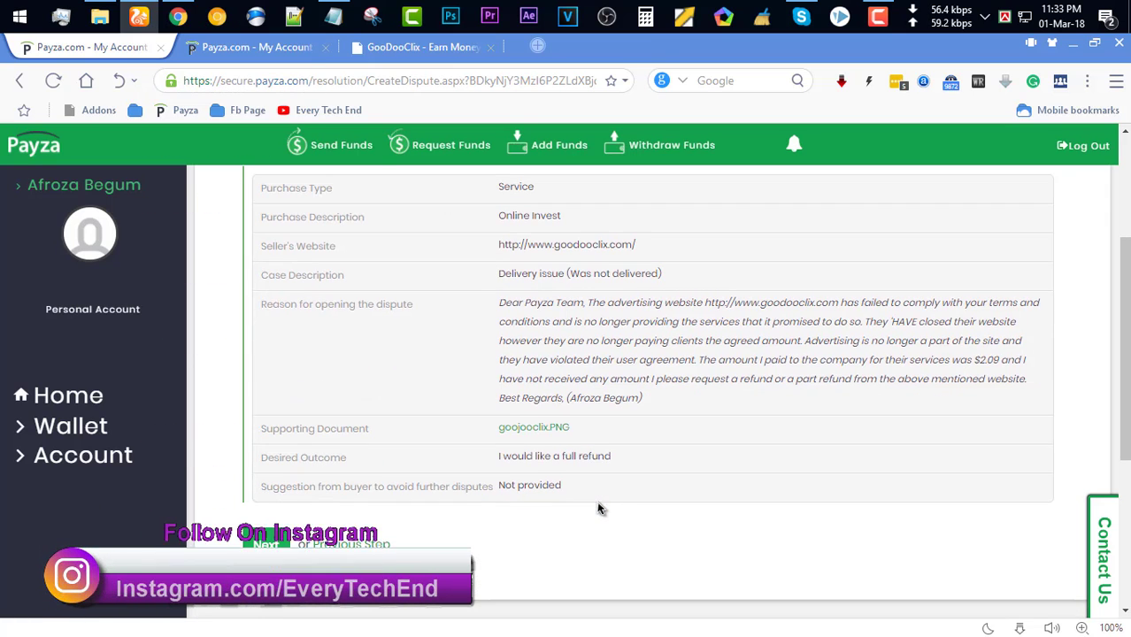
scroll(634, 553, "up", 2)
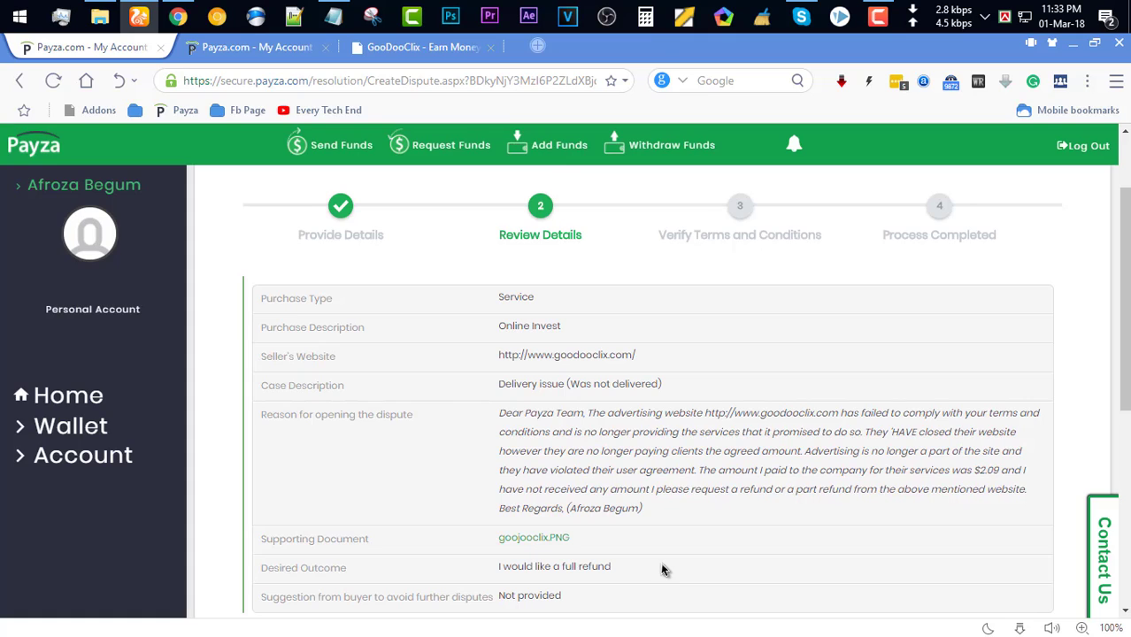
scroll(662, 568, "down", 2)
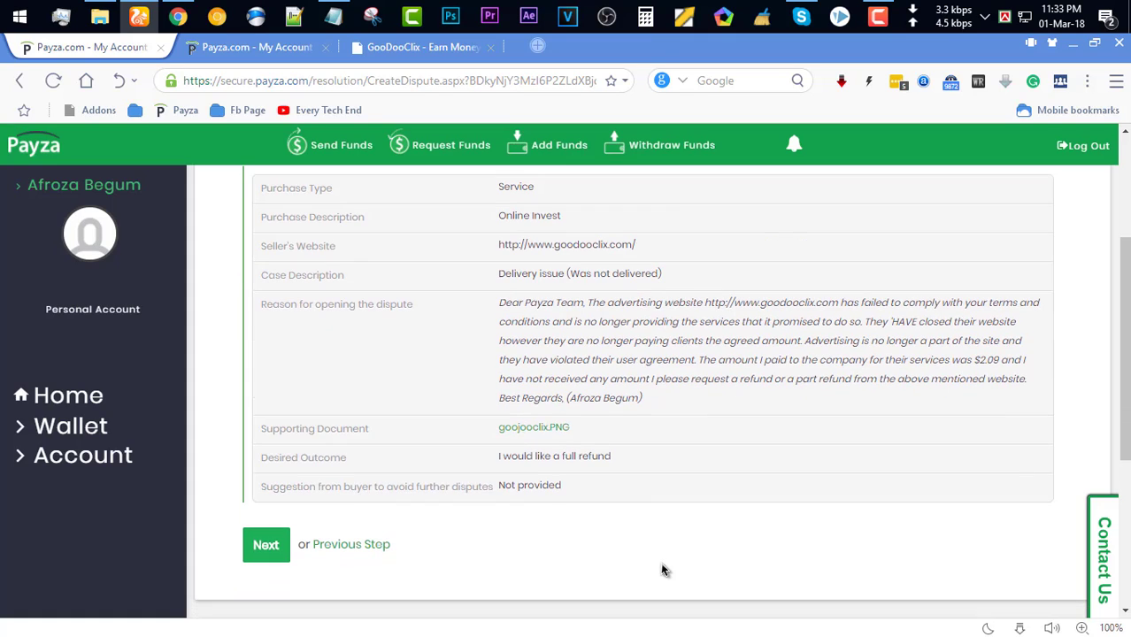
left_click(267, 549)
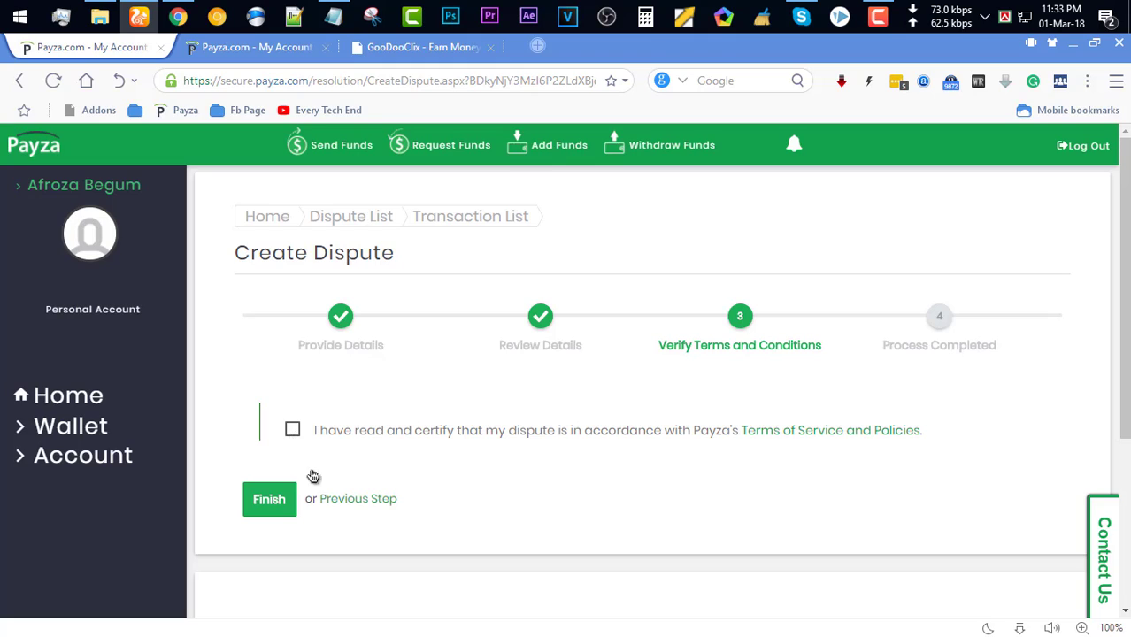
Step: Certify that the dispute is in accordance with Payza's Terms of Service and Policies and submit it
left_click(293, 430)
left_click(270, 506)
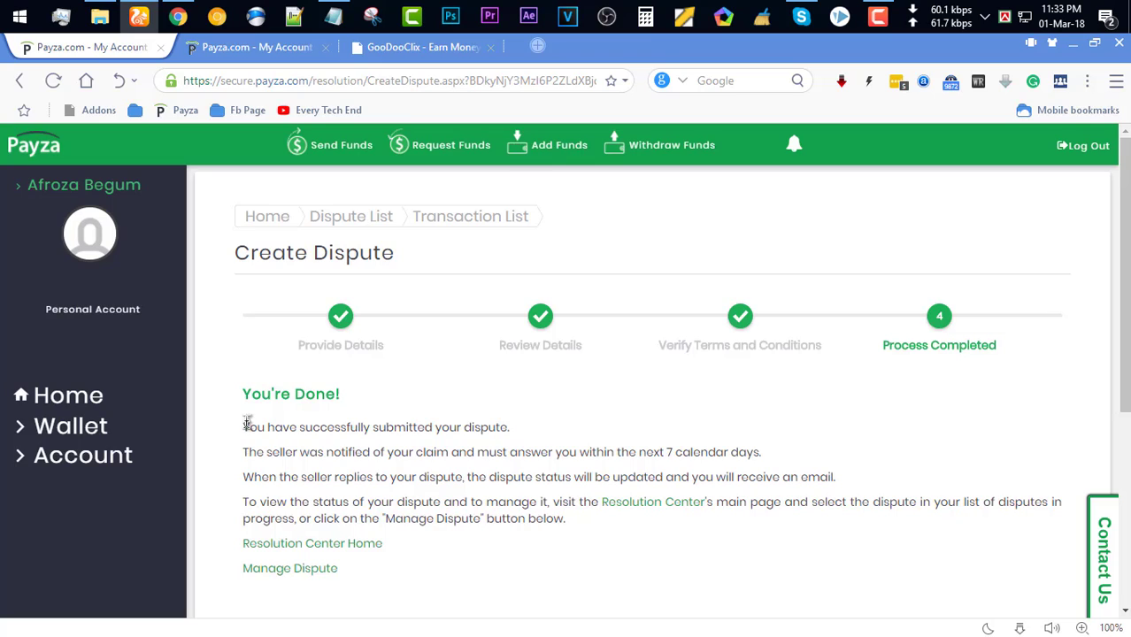
Step: Highlight the submission message and the seller's answering deadline on the completion page to read them
left_click_drag(249, 427, 518, 422)
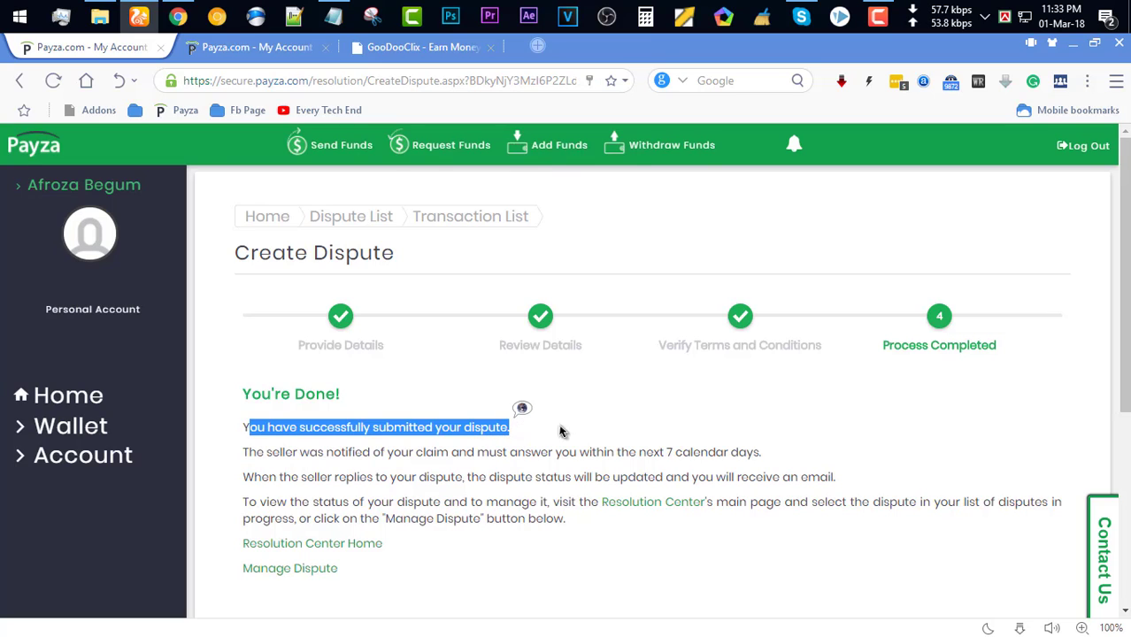
left_click(752, 438)
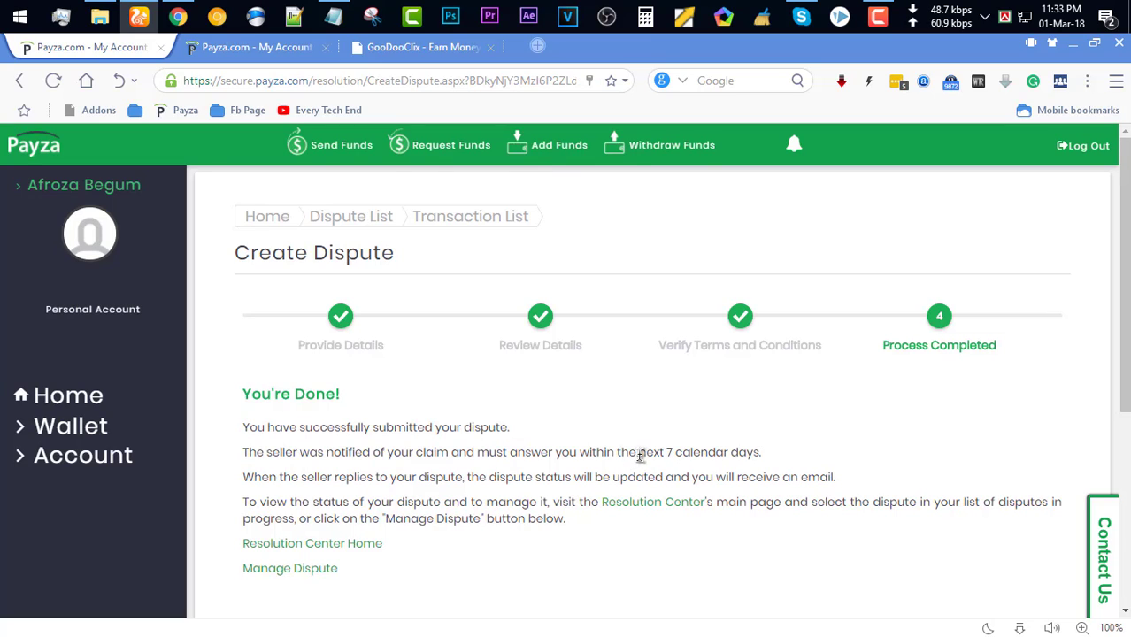
left_click_drag(639, 455, 783, 451)
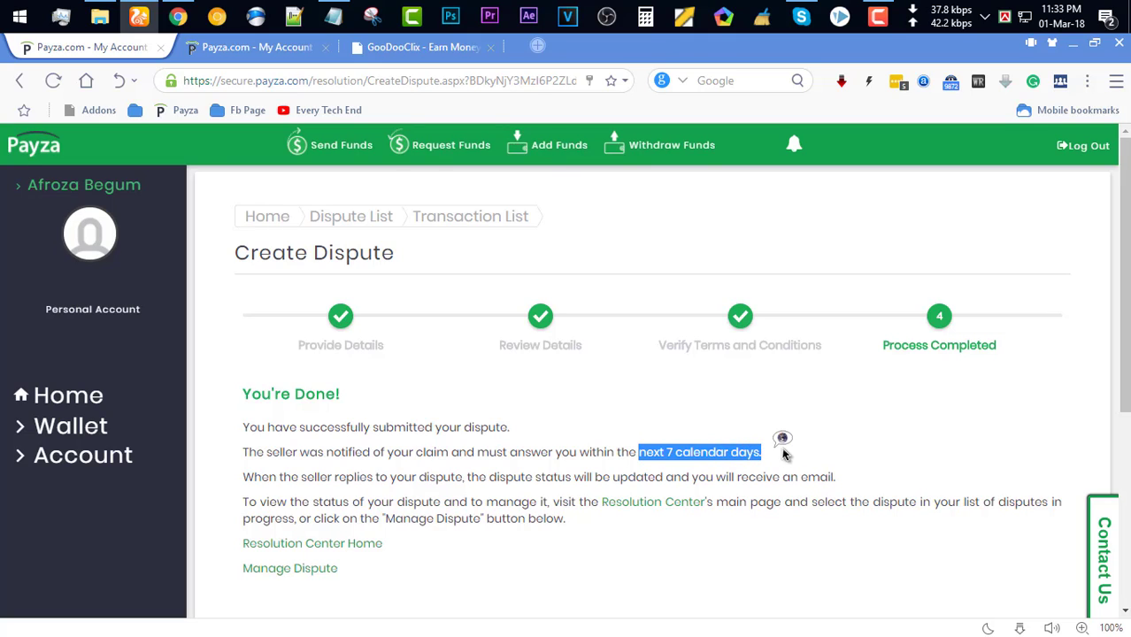